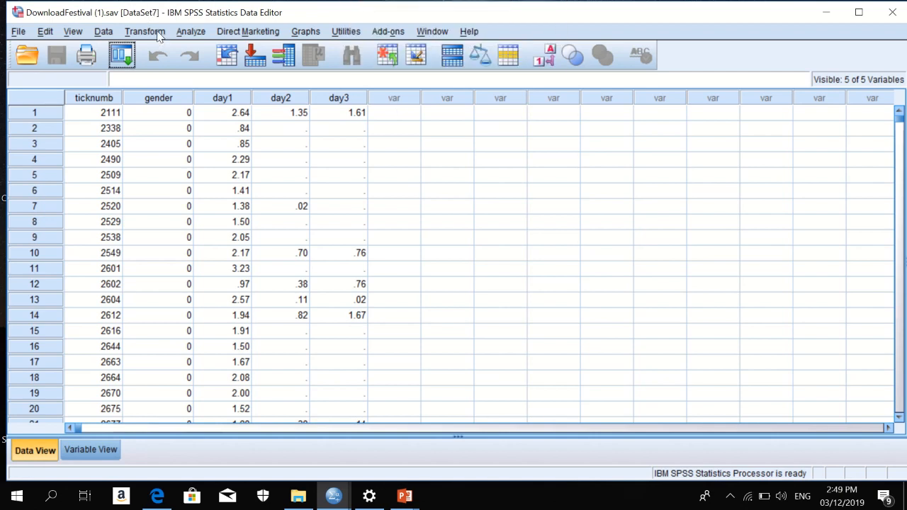
Start a computed variable with logday1 as the target variable.
{"action": "left_click", "coordinate": [157, 34]}
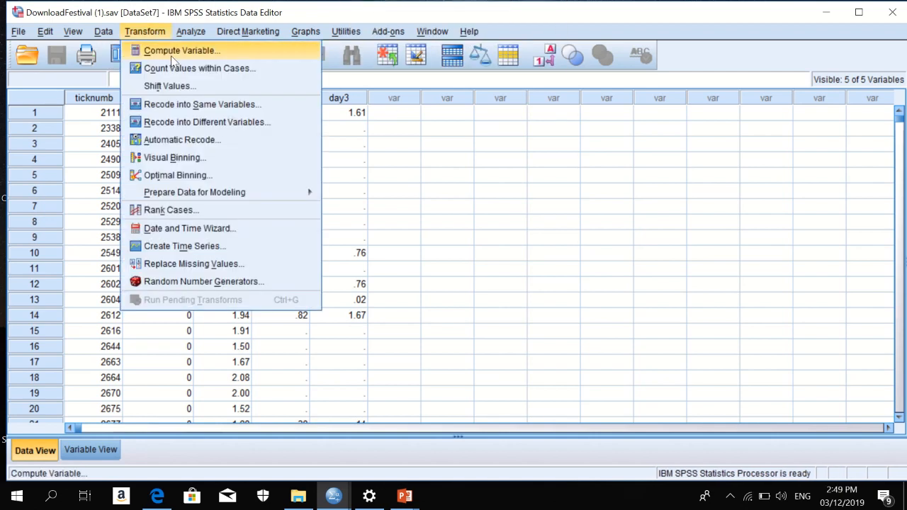
{"action": "left_click", "coordinate": [174, 52]}
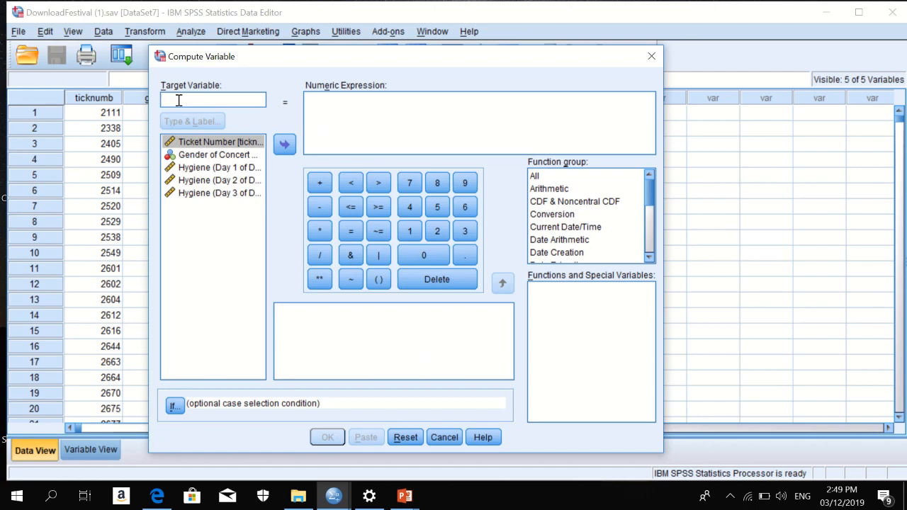
{"action": "type", "text": "logday1"}
Label logday1 'log transformed hygiene scores for day 1 of Download Festival'.
{"action": "left_click", "coordinate": [191, 122]}
{"action": "left_click", "coordinate": [636, 182]}
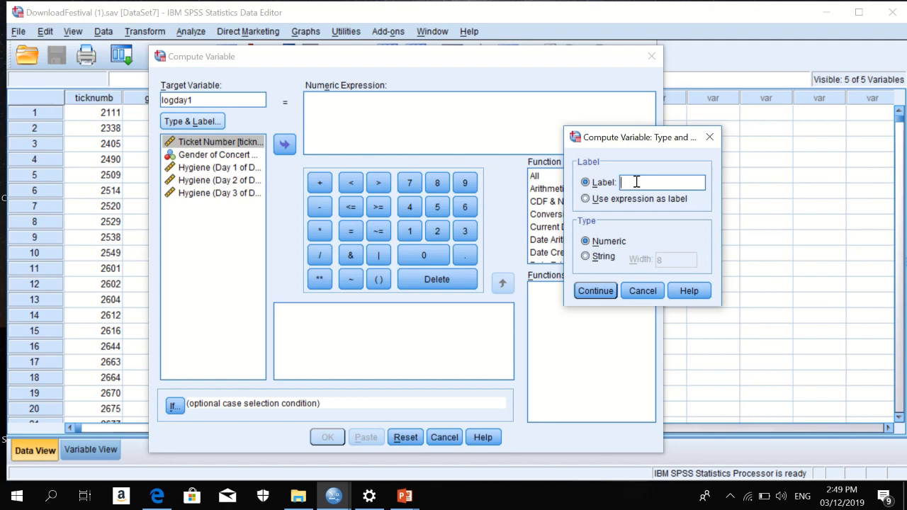
{"action": "type", "text": "log da"}
{"action": "key", "text": "BackSpace"}
{"action": "key", "text": "BackSpace"}
{"action": "key", "text": "BackSpace"}
{"action": "type", "text": "transformed hygiene scores for day 1 of Download Festival"}
Build the logday1 expression LG10(day1) from the Arithmetic Lg10 function and Hygiene (Day 1).
{"action": "left_click", "coordinate": [595, 292]}
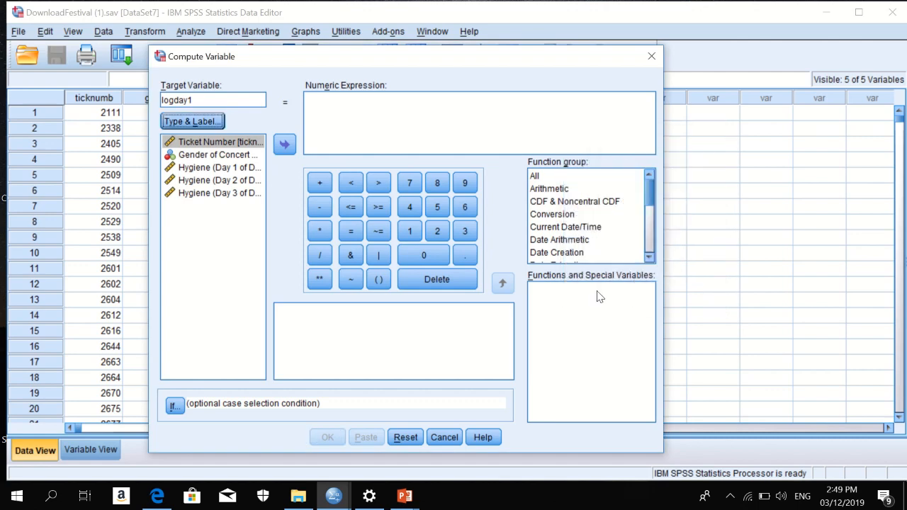
{"action": "left_click", "coordinate": [558, 189]}
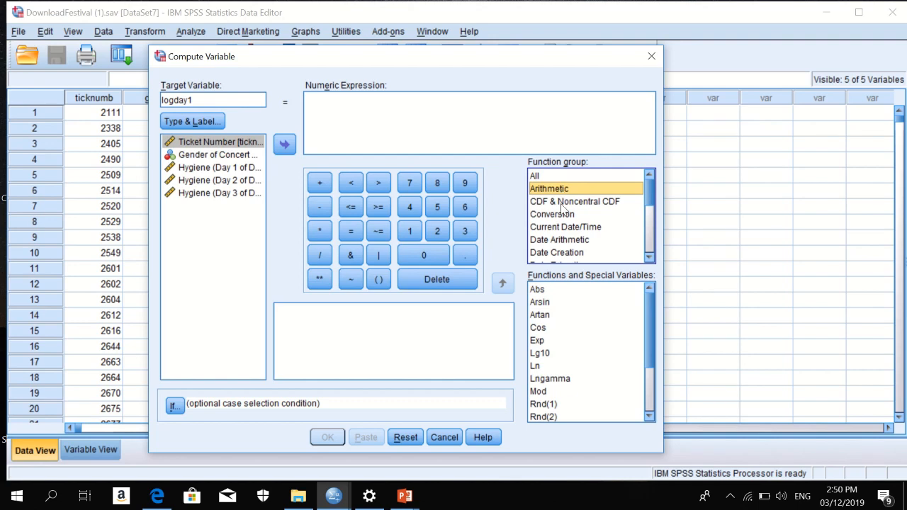
{"action": "left_click", "coordinate": [546, 356]}
{"action": "left_click", "coordinate": [547, 354]}
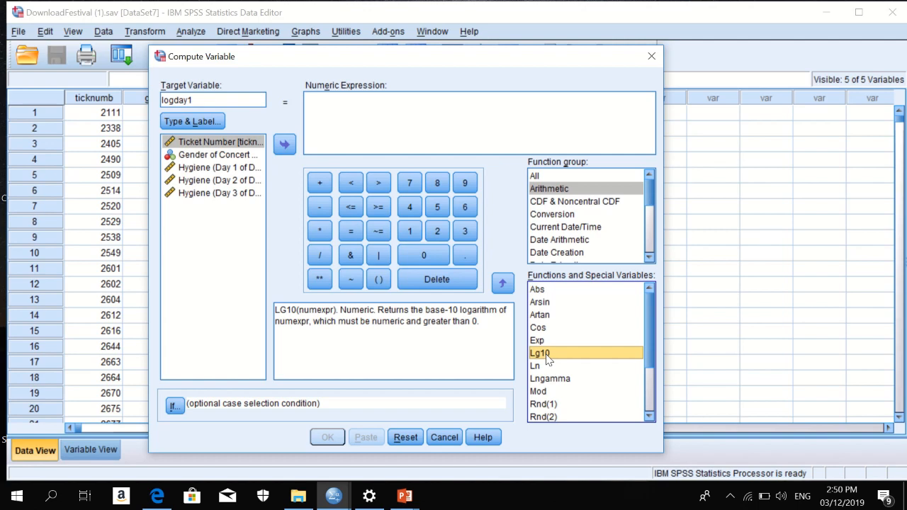
{"action": "left_click", "coordinate": [504, 287]}
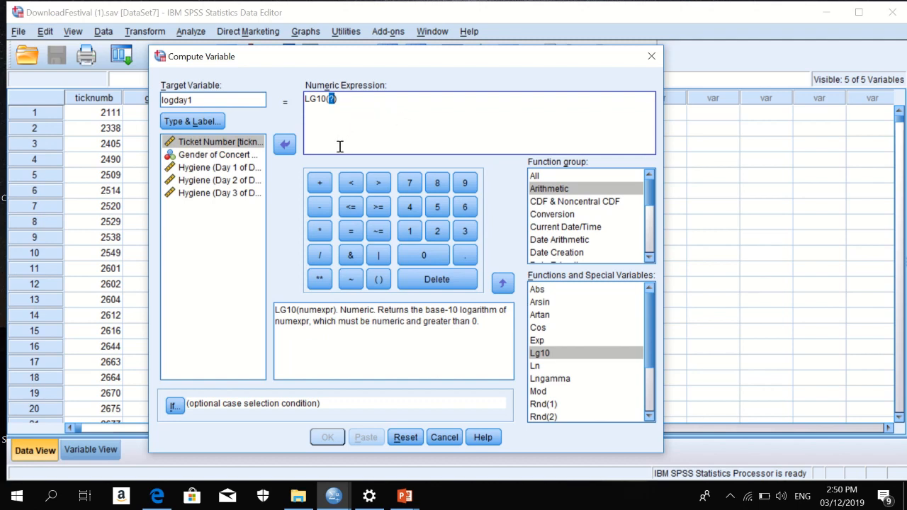
{"action": "left_click", "coordinate": [236, 168]}
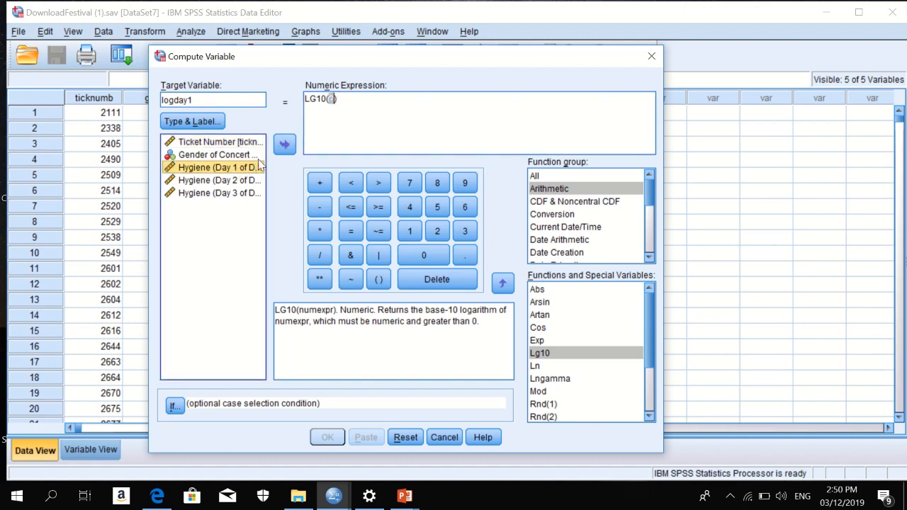
{"action": "left_click", "coordinate": [284, 146]}
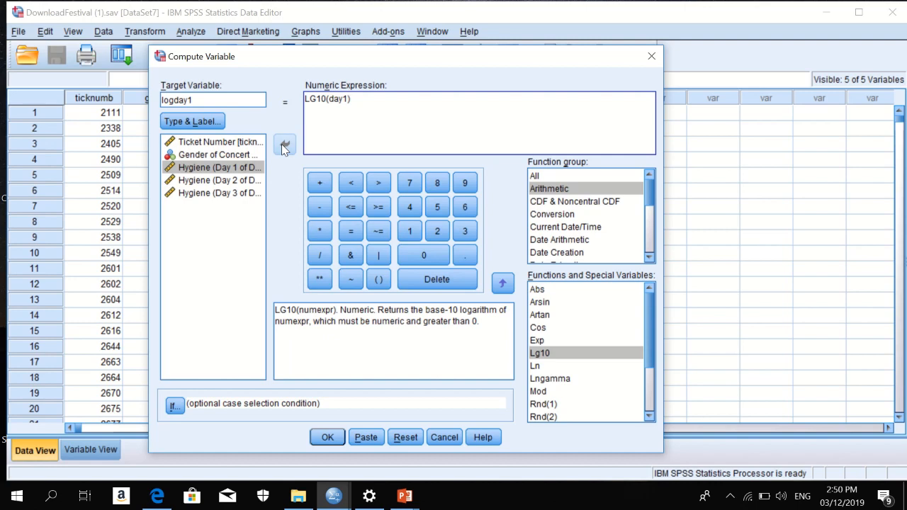
Run the logday1 computation and return to the DownloadFestival (1).sav Data Editor.
{"action": "left_click", "coordinate": [321, 439]}
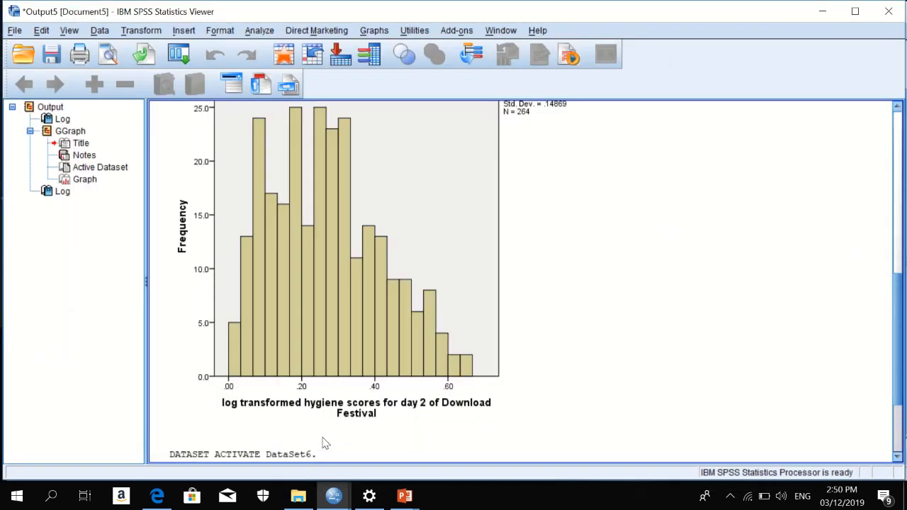
{"action": "mouse_move", "coordinate": [343, 502]}
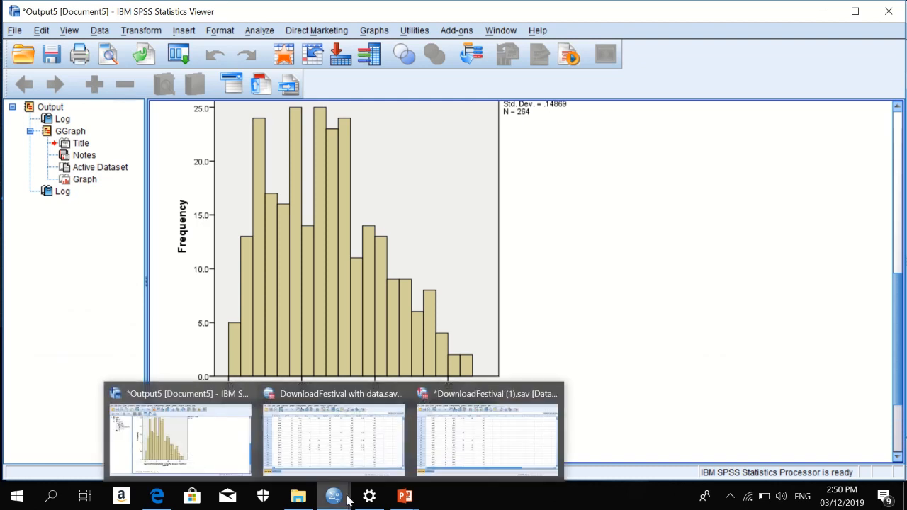
{"action": "mouse_move", "coordinate": [468, 443]}
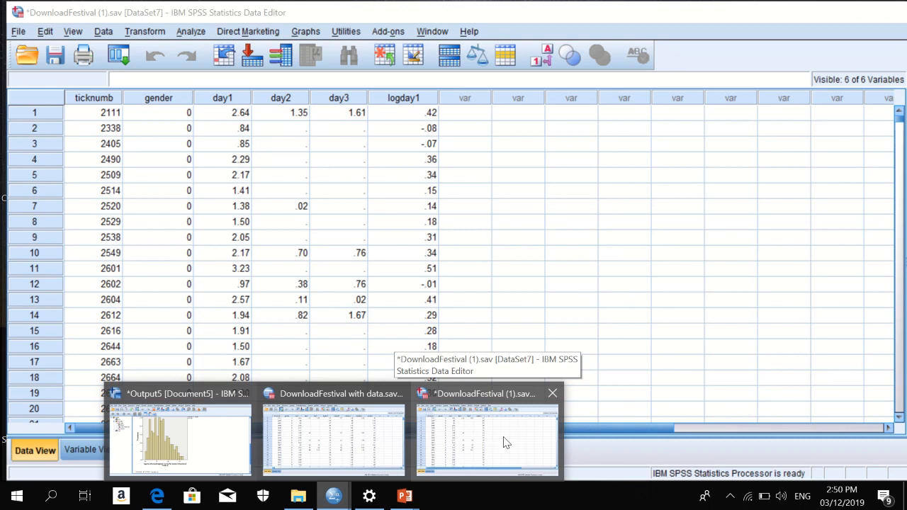
{"action": "left_click", "coordinate": [502, 441]}
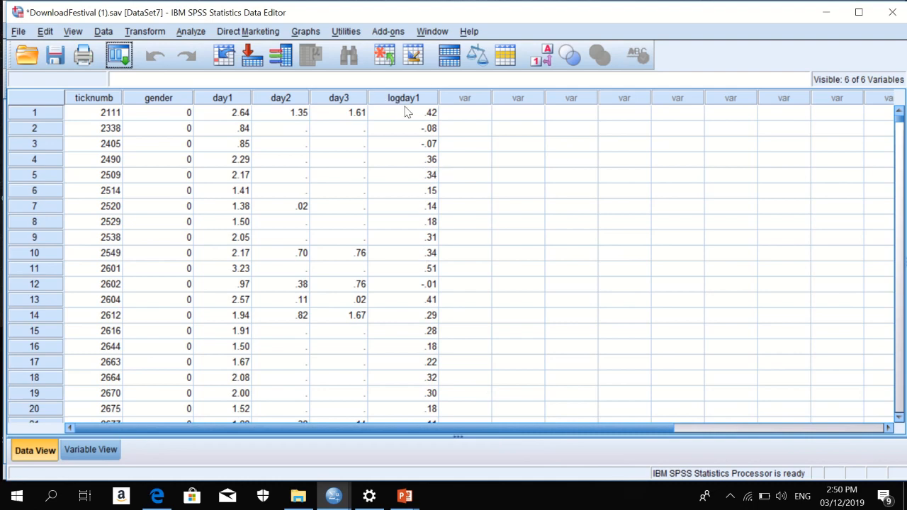
{"action": "mouse_move", "coordinate": [425, 103]}
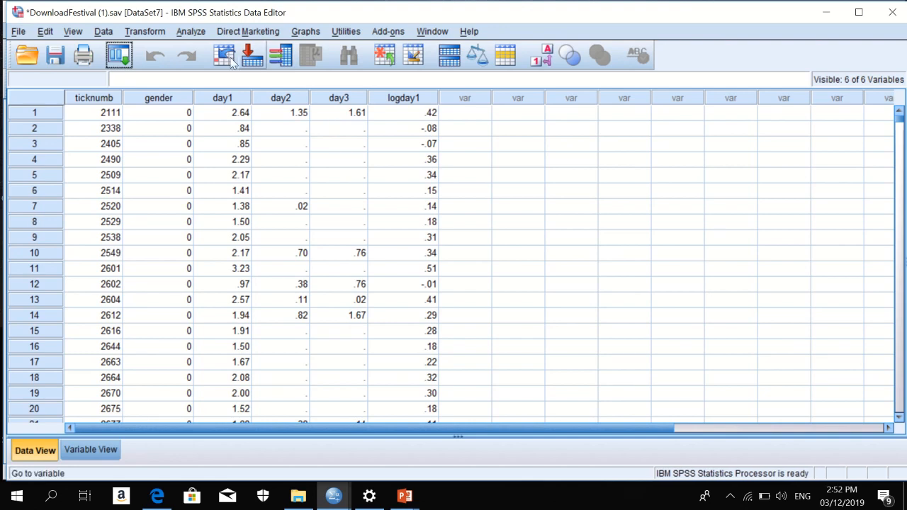
Reset Compute Variable and enter logday2 as the new target variable.
{"action": "left_click", "coordinate": [152, 33]}
{"action": "left_click", "coordinate": [154, 49]}
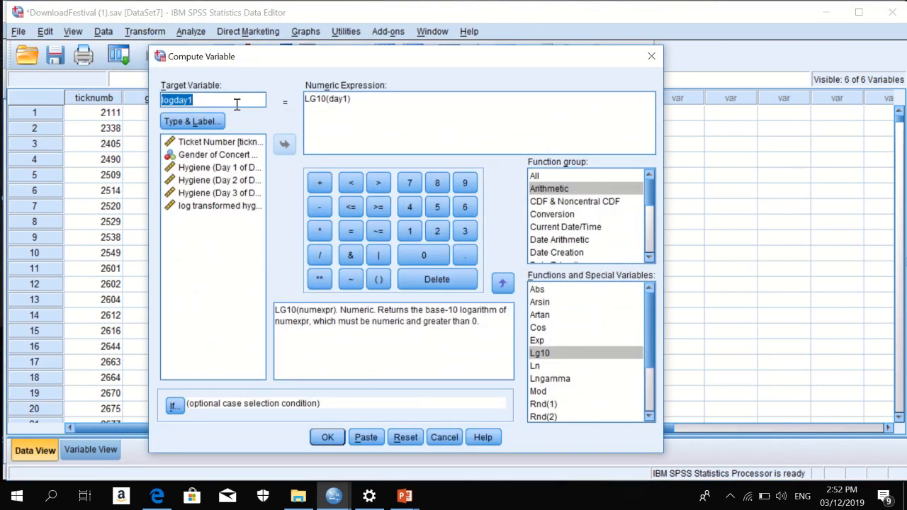
{"action": "left_click", "coordinate": [398, 438]}
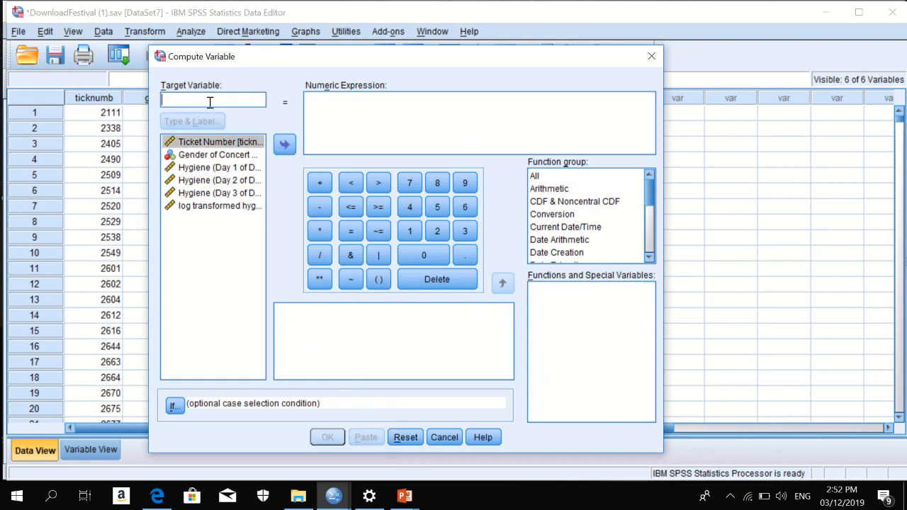
{"action": "type", "text": "log"}
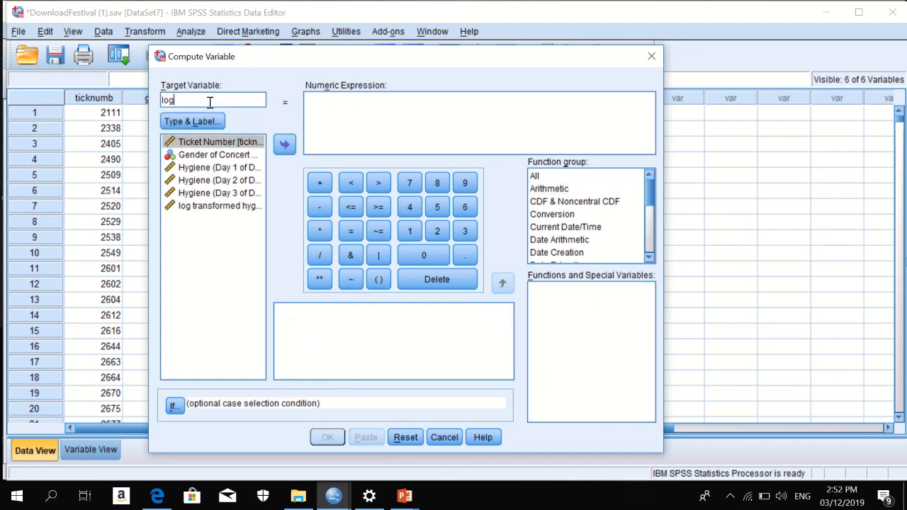
{"action": "type", "text": "day2"}
Label logday2 'log transformed hygiene scores for day 2 of Download Festival'.
{"action": "left_click", "coordinate": [192, 121]}
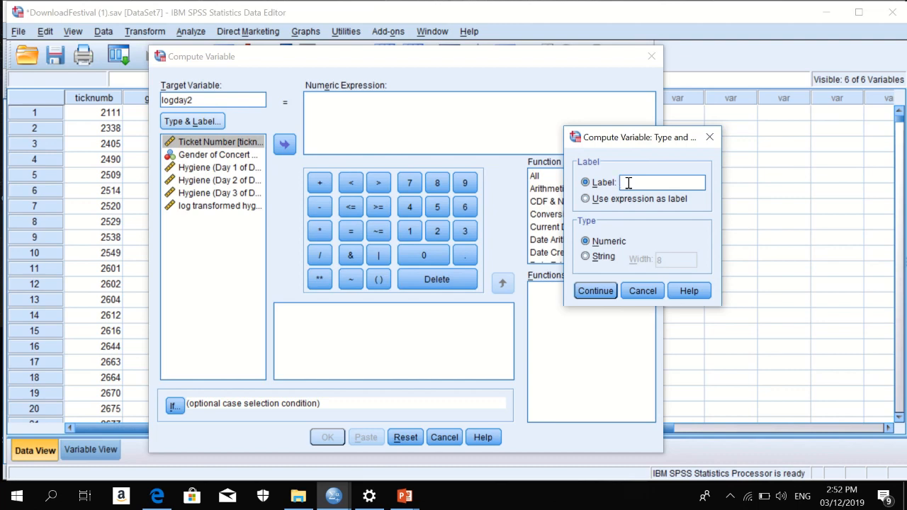
{"action": "type", "text": "lo"}
{"action": "type", "text": "g tra"}
{"action": "type", "text": "nsformed"}
{"action": "type", "text": " hygien"}
{"action": "type", "text": "e sc"}
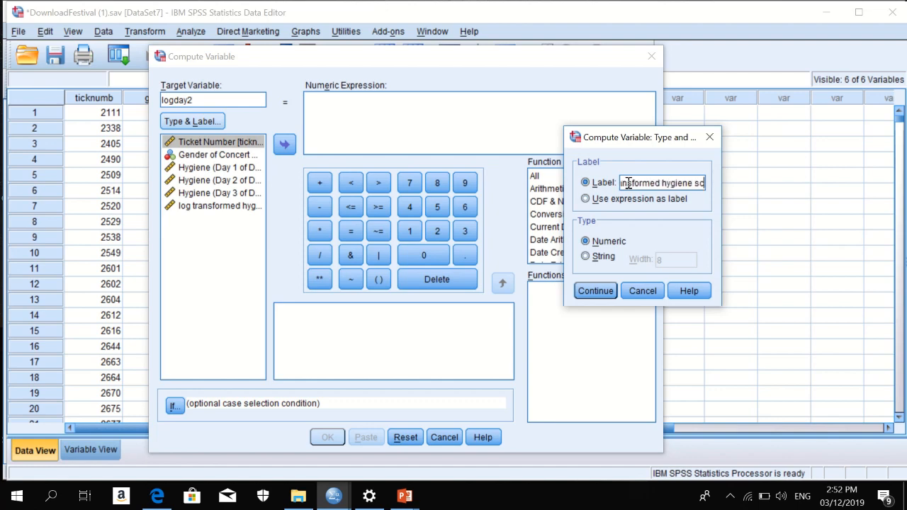
{"action": "type", "text": "ores for da"}
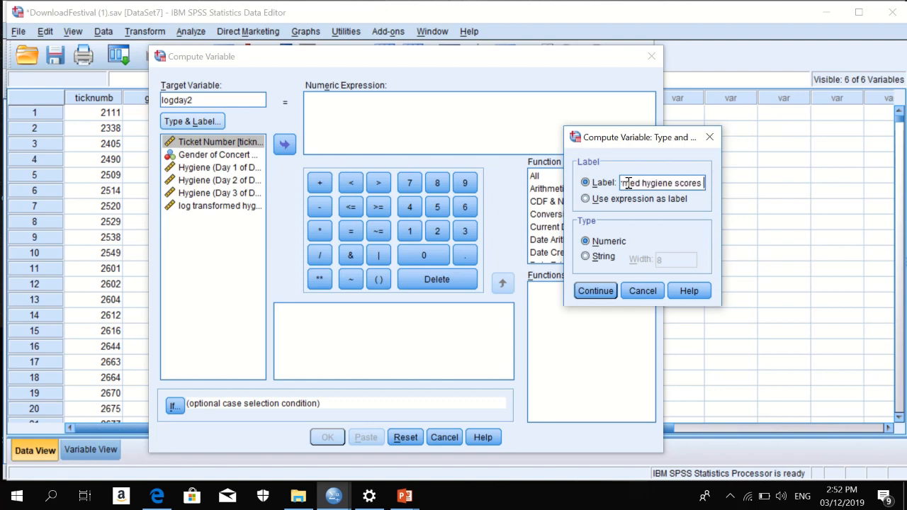
{"action": "type", "text": "y"}
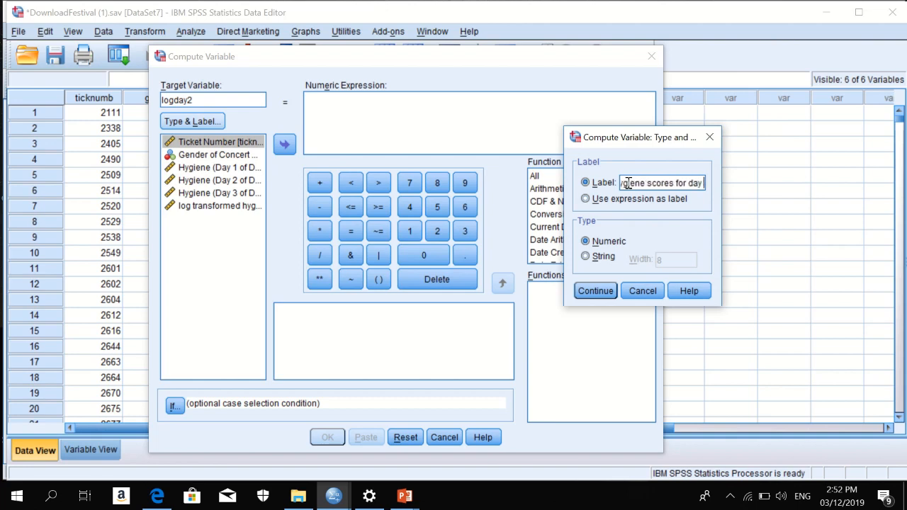
{"action": "type", "text": " 2 of"}
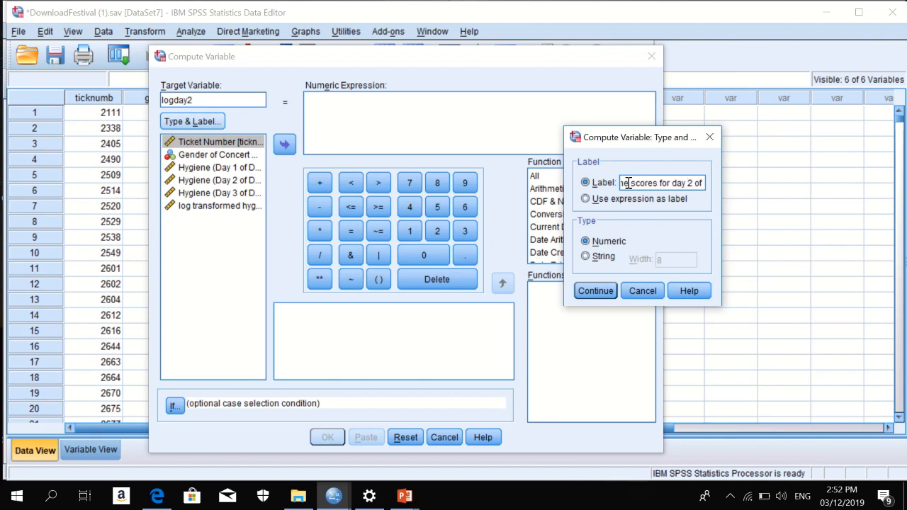
{"action": "type", "text": " Download"}
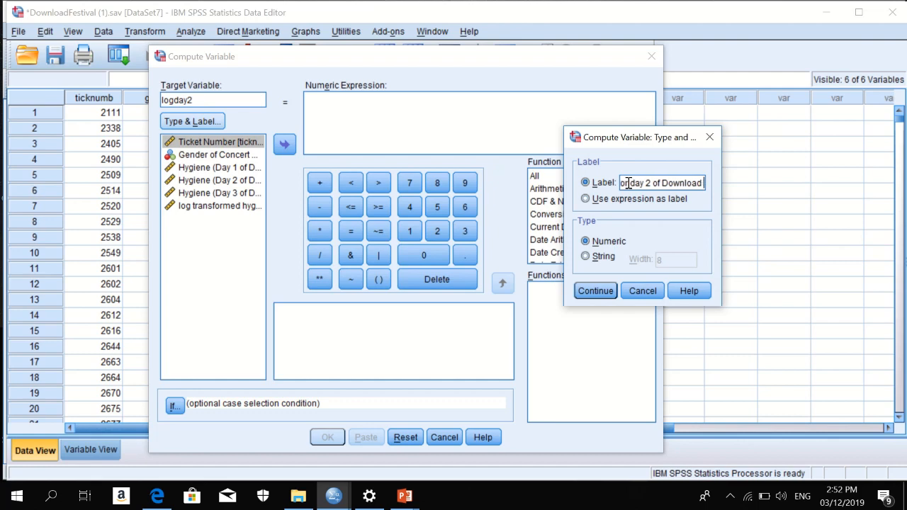
{"action": "type", "text": " Festival"}
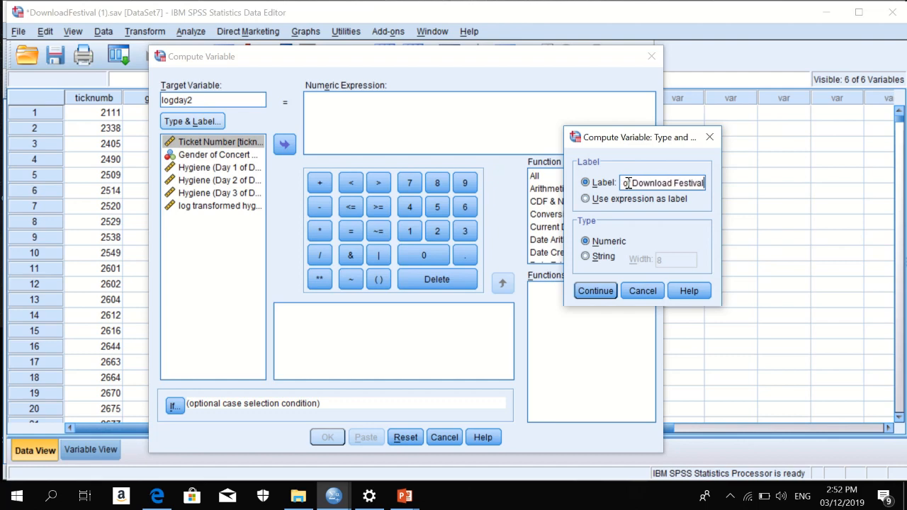
{"action": "left_click", "coordinate": [603, 290]}
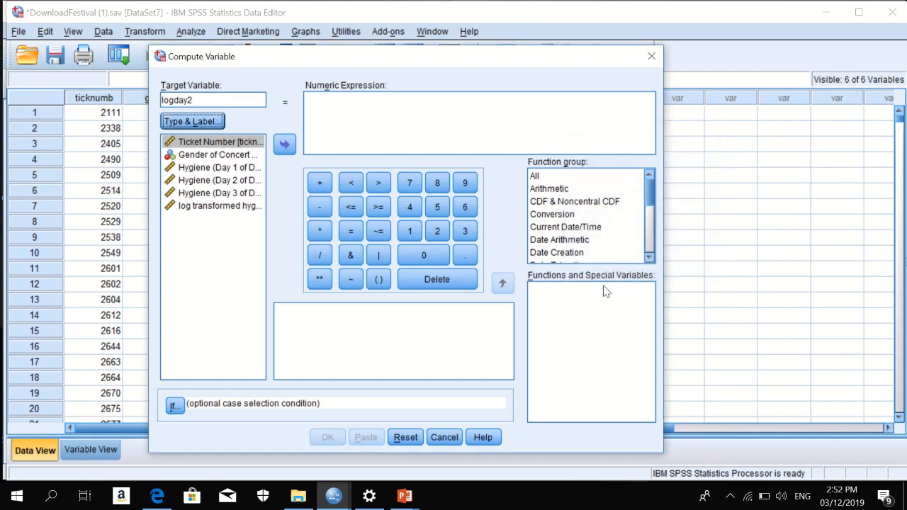
{"action": "left_click", "coordinate": [559, 202]}
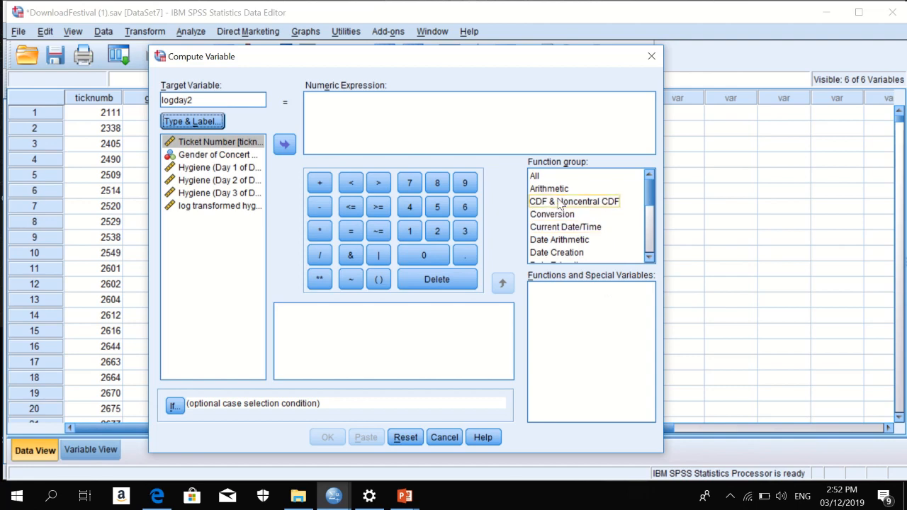
Build the expression LG10(day2 + 1) and run the logday2 computation.
{"action": "left_click", "coordinate": [559, 190]}
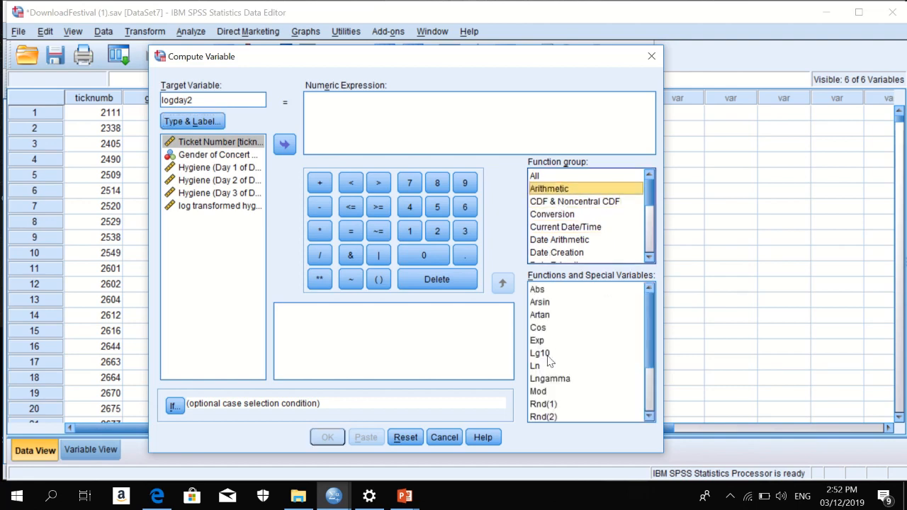
{"action": "left_click", "coordinate": [542, 345]}
{"action": "left_click", "coordinate": [544, 354]}
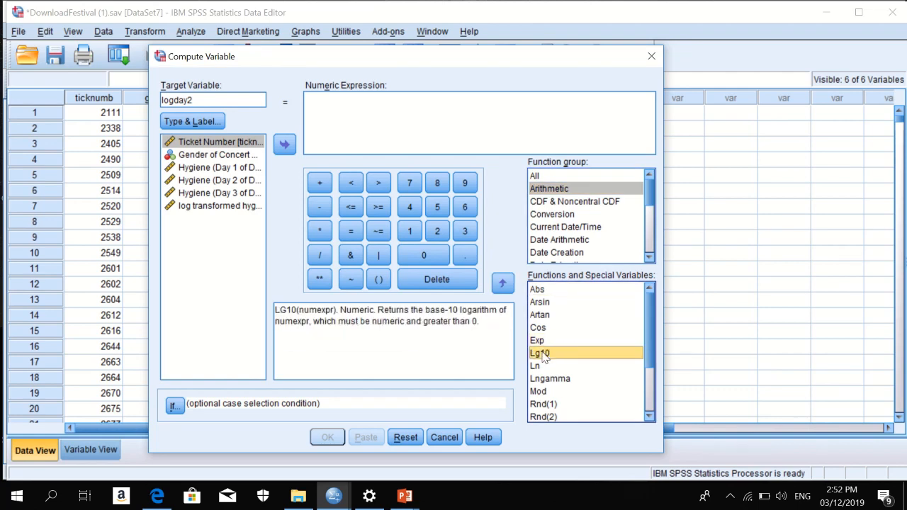
{"action": "left_click", "coordinate": [504, 284]}
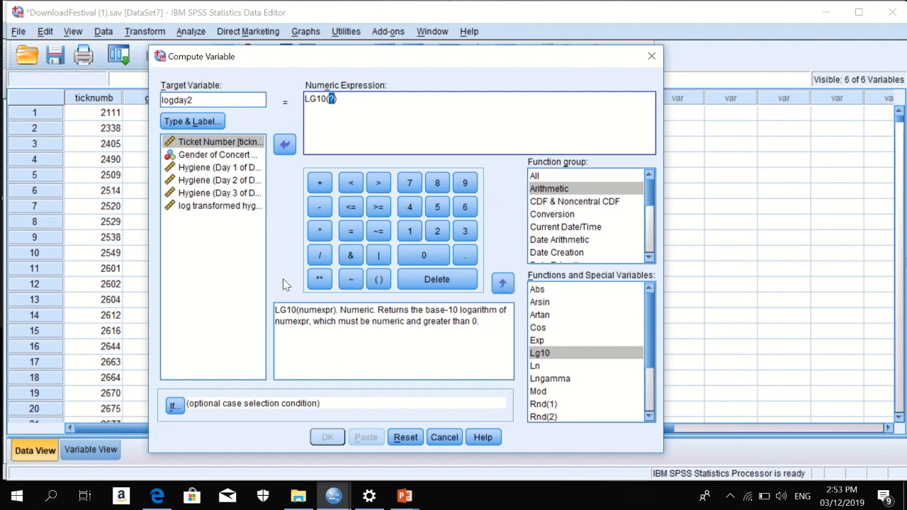
{"action": "left_click", "coordinate": [248, 182]}
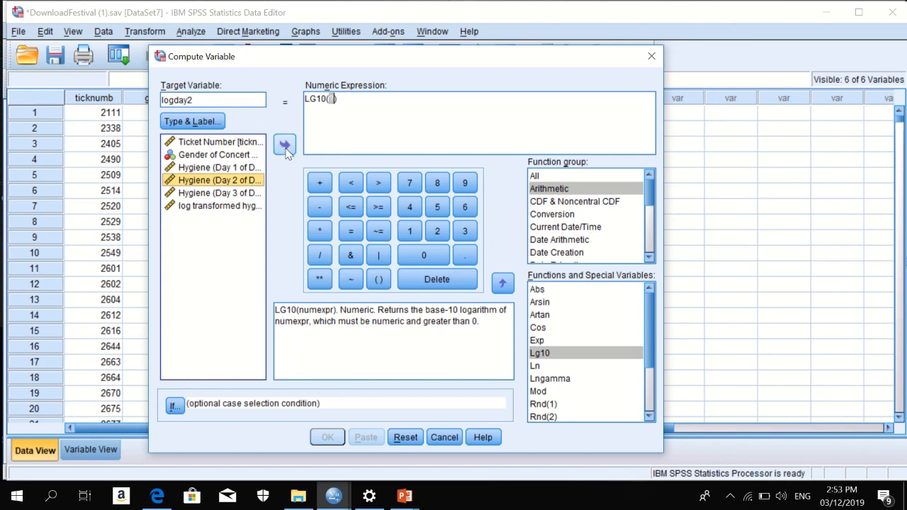
{"action": "left_click", "coordinate": [285, 146]}
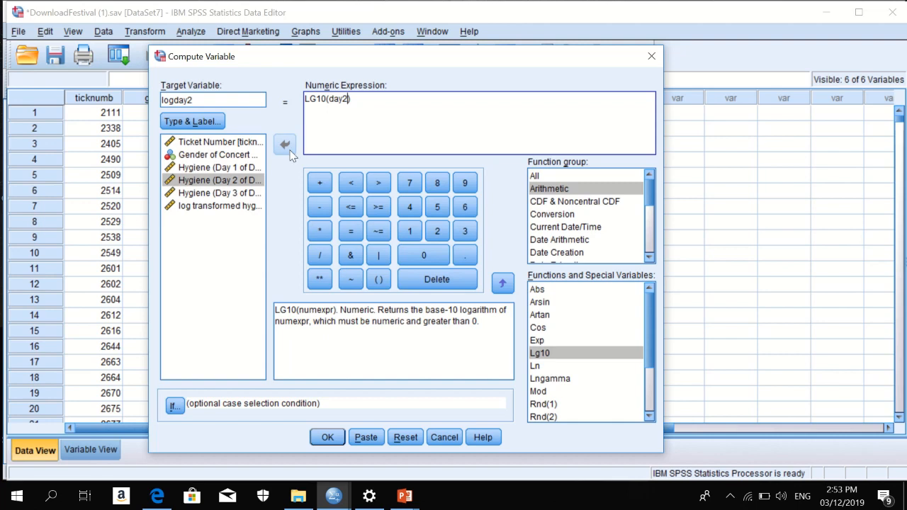
{"action": "left_click", "coordinate": [319, 183]}
{"action": "left_click", "coordinate": [413, 234]}
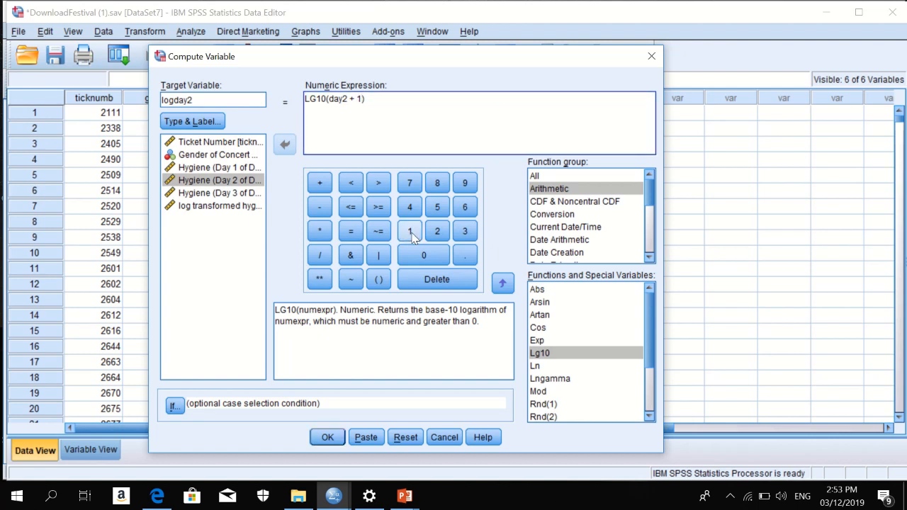
{"action": "left_click", "coordinate": [330, 438]}
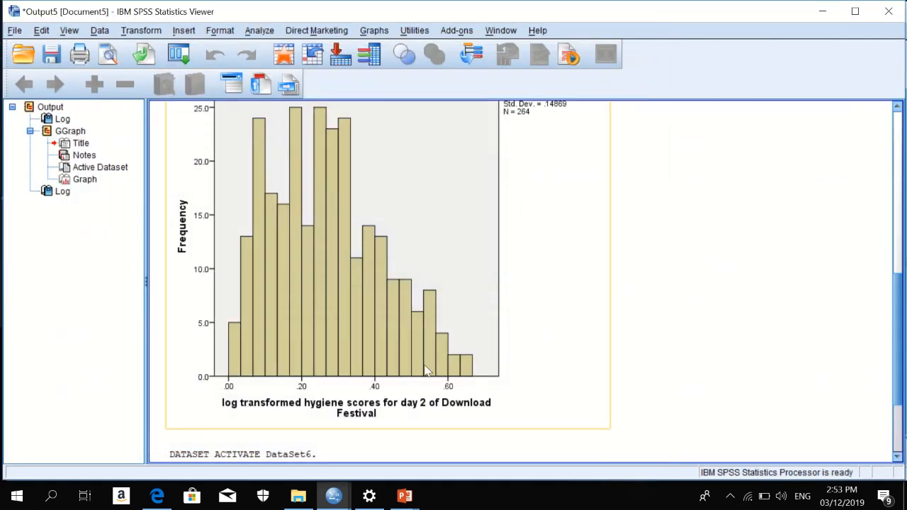
Bring the DownloadFestival (1).sav Data Editor forward to see the new logday2 column.
{"action": "mouse_move", "coordinate": [347, 504]}
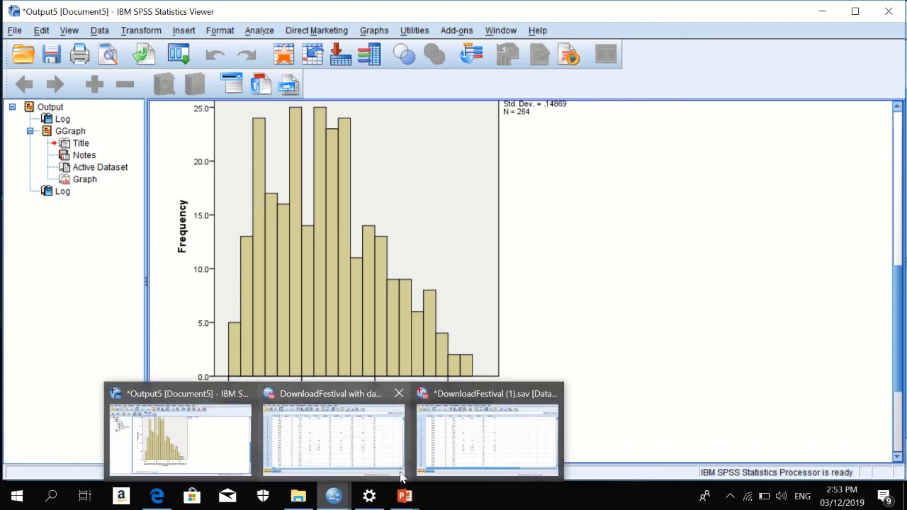
{"action": "left_click", "coordinate": [486, 454]}
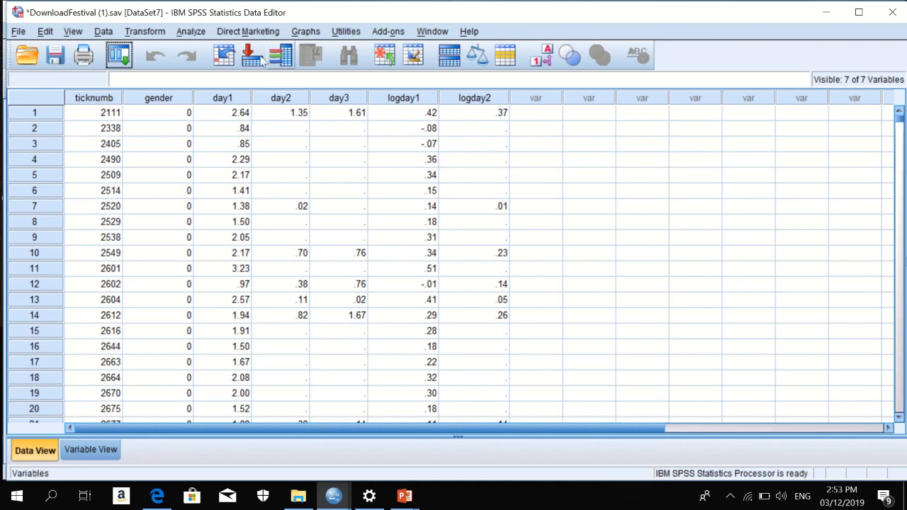
{"action": "left_click", "coordinate": [147, 31]}
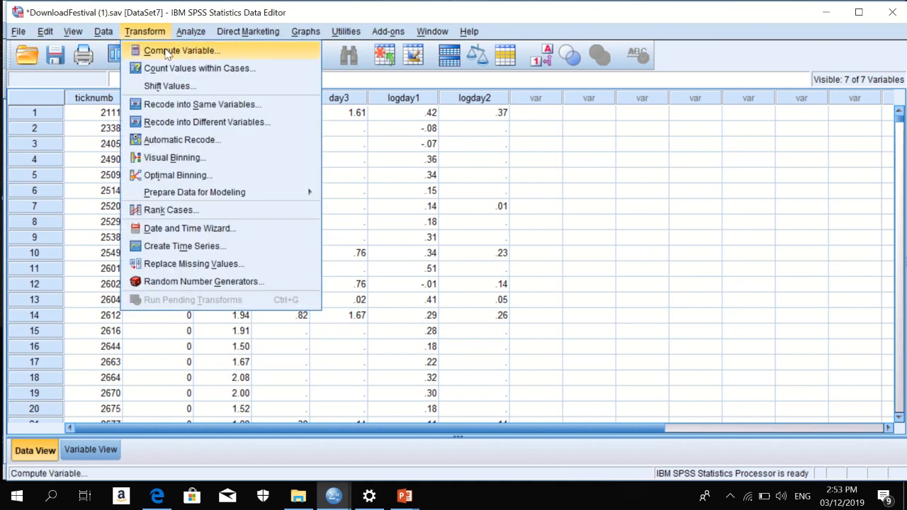
Reset Compute Variable and enter sqrtday1 as the new target variable.
{"action": "left_click", "coordinate": [170, 50]}
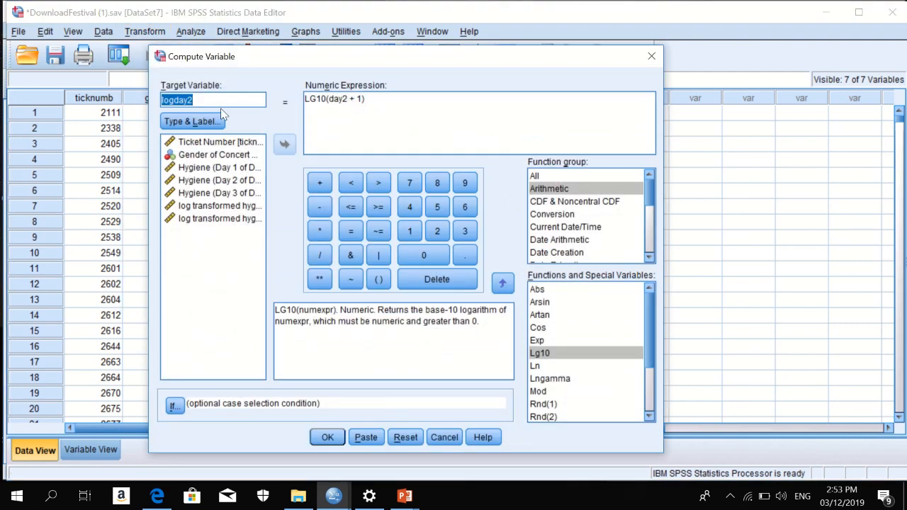
{"action": "left_click", "coordinate": [405, 437]}
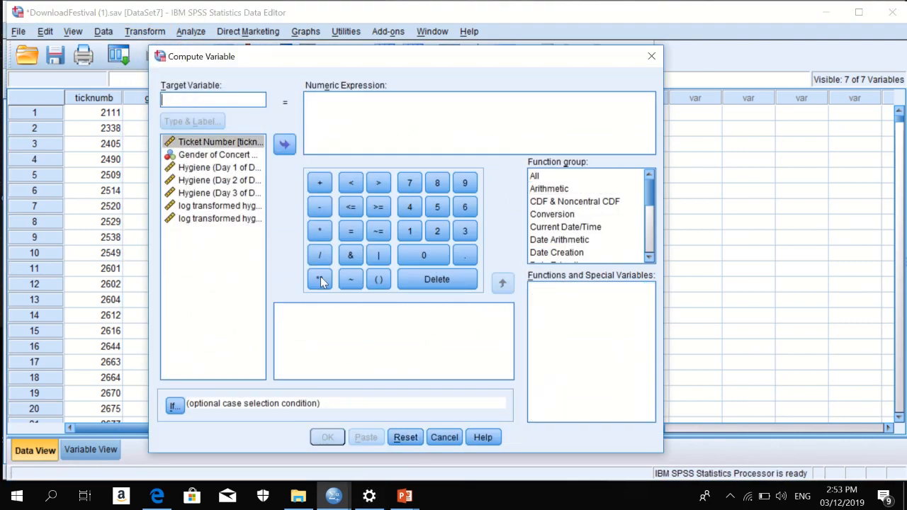
{"action": "left_click", "coordinate": [179, 99]}
{"action": "type", "text": "sqrt"}
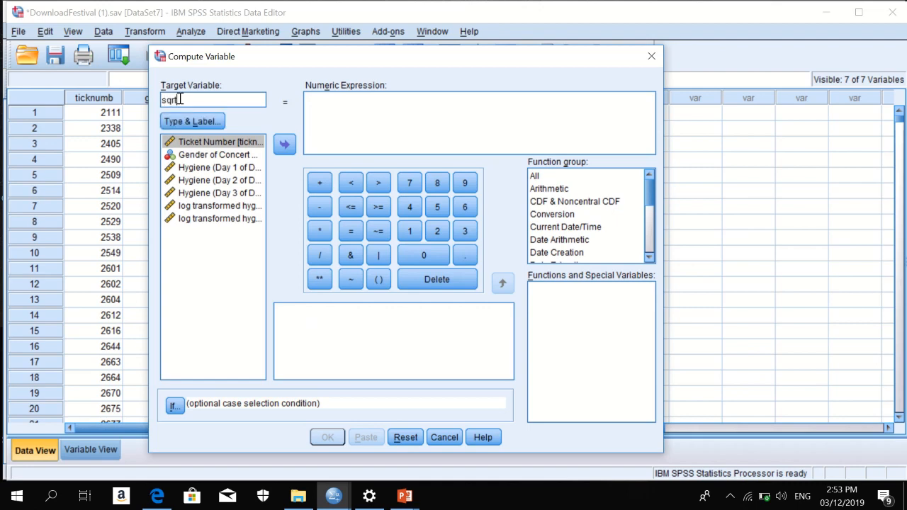
{"action": "type", "text": "day1"}
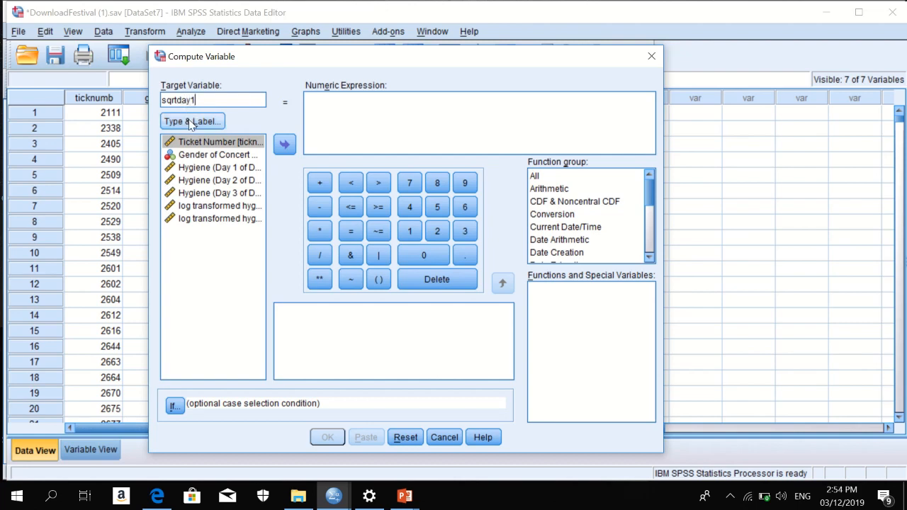
Label sqrtday1 'sqrt transformed hygiene scores for day 1 of Download Festival'.
{"action": "left_click", "coordinate": [191, 124]}
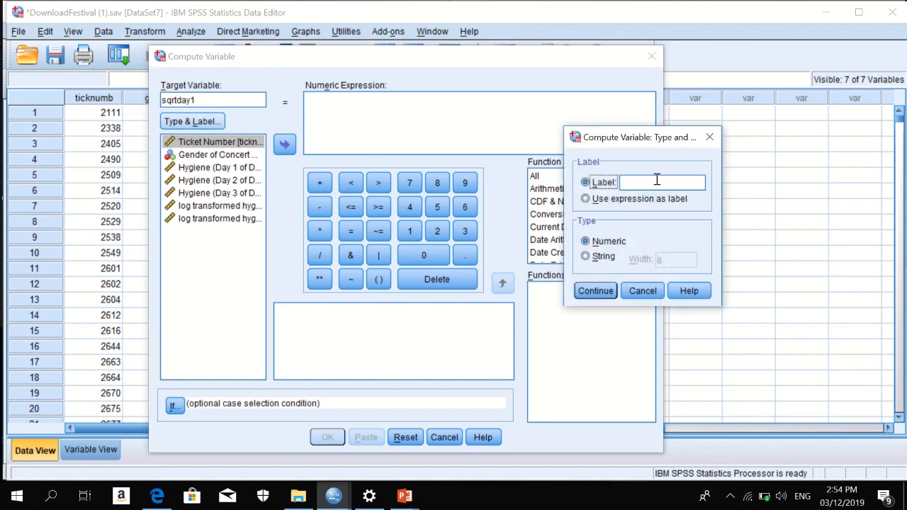
{"action": "left_click", "coordinate": [632, 182]}
{"action": "type", "text": "sqrt trans"}
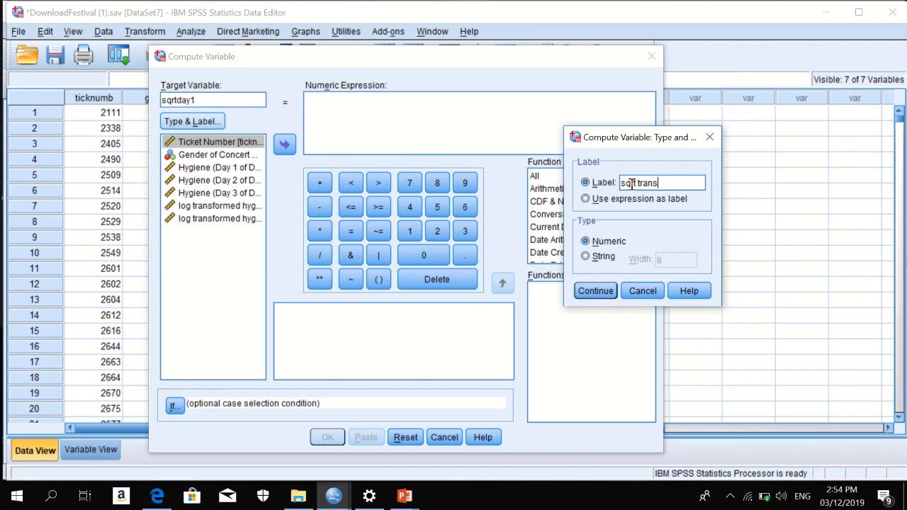
{"action": "type", "text": "formed hygien"}
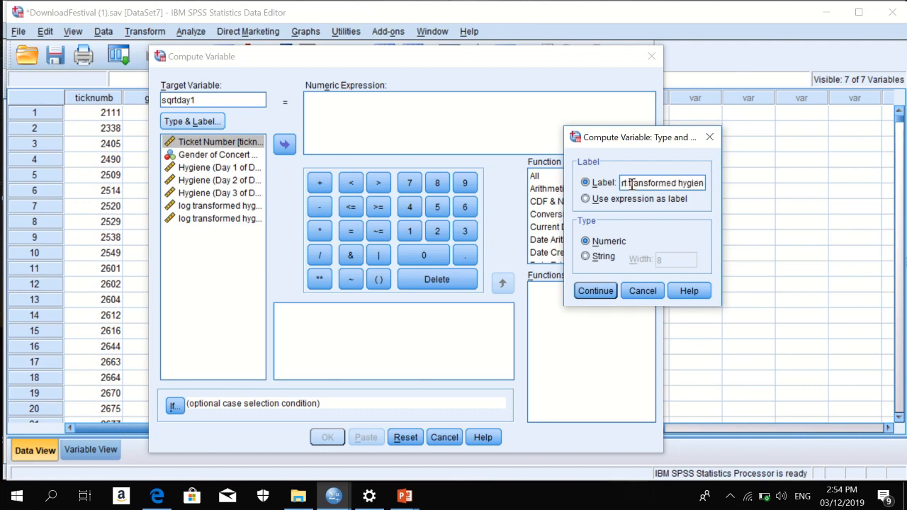
{"action": "type", "text": "e scores"}
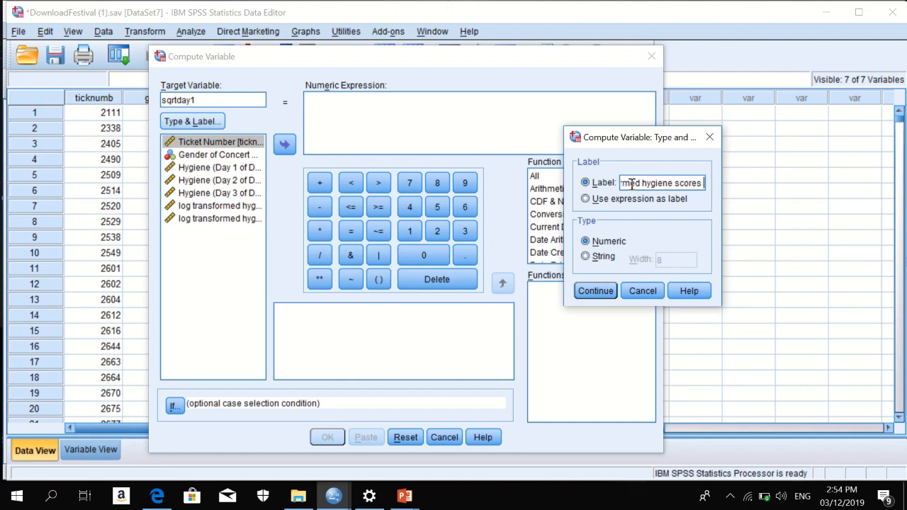
{"action": "type", "text": " for"}
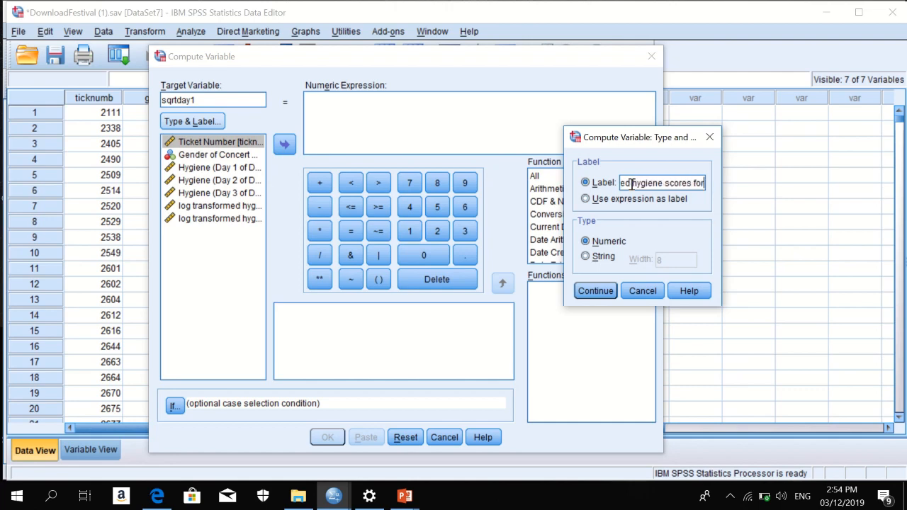
{"action": "type", "text": " day 1 of"}
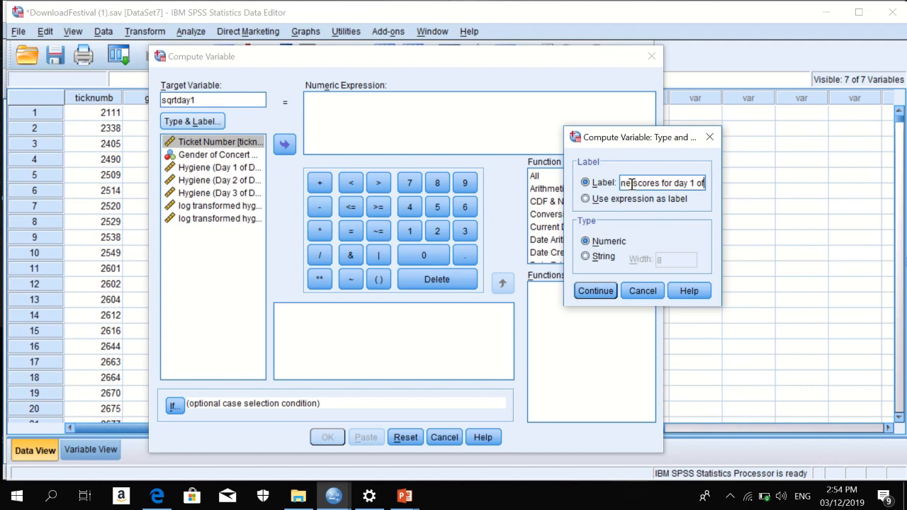
{"action": "type", "text": " Downlaod"}
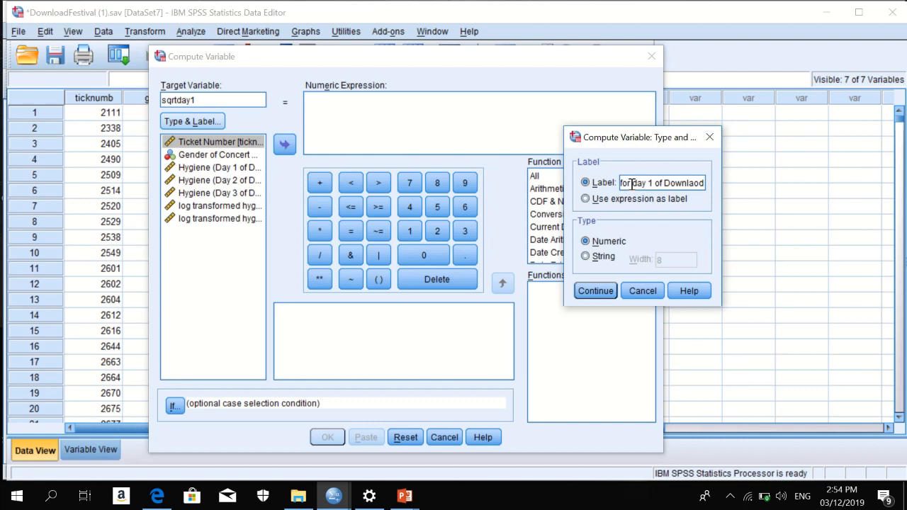
{"action": "key", "text": "BackSpace"}
{"action": "key", "text": "BackSpace"}
{"action": "key", "text": "BackSpace"}
{"action": "type", "text": "oad Festival"}
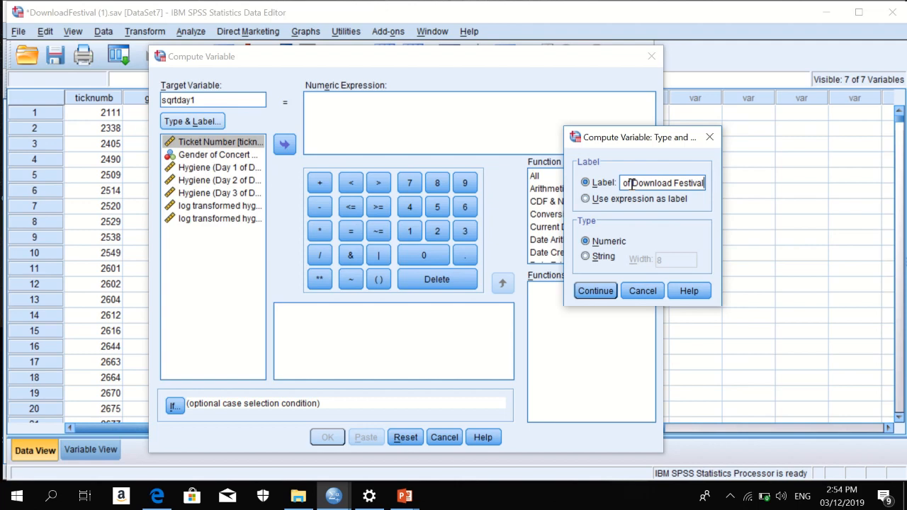
{"action": "left_click", "coordinate": [597, 292]}
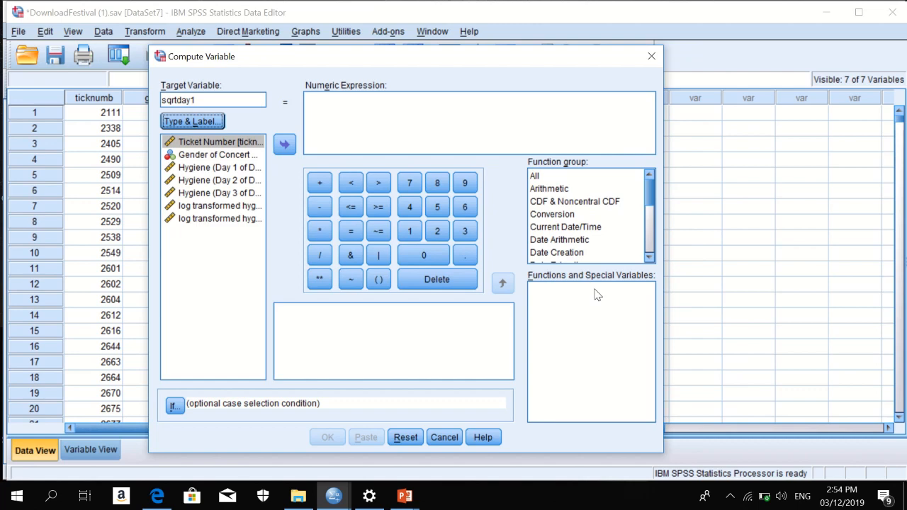
Insert the Sqrt function with day1 to form SQRT(day1) and run the computation.
{"action": "left_click", "coordinate": [559, 190]}
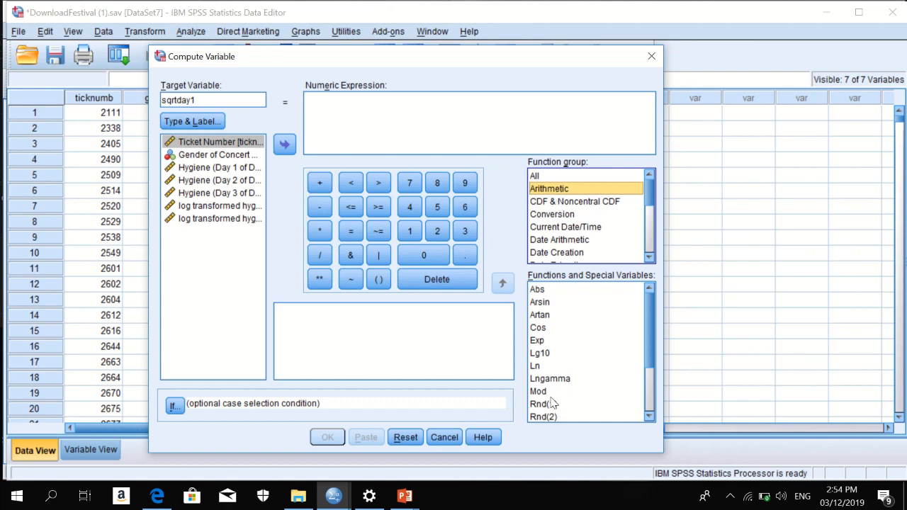
{"action": "scroll", "coordinate": [624, 375], "scroll_direction": "down", "scroll_amount": 2}
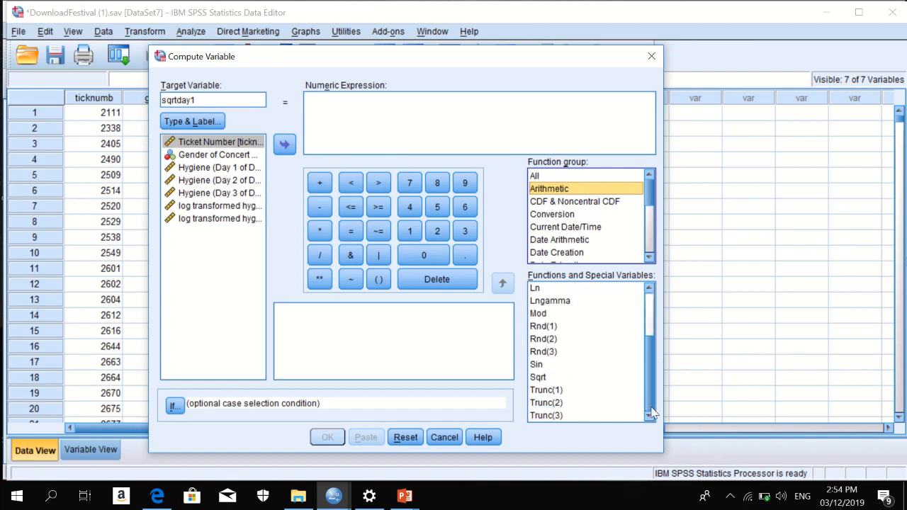
{"action": "left_click", "coordinate": [542, 379]}
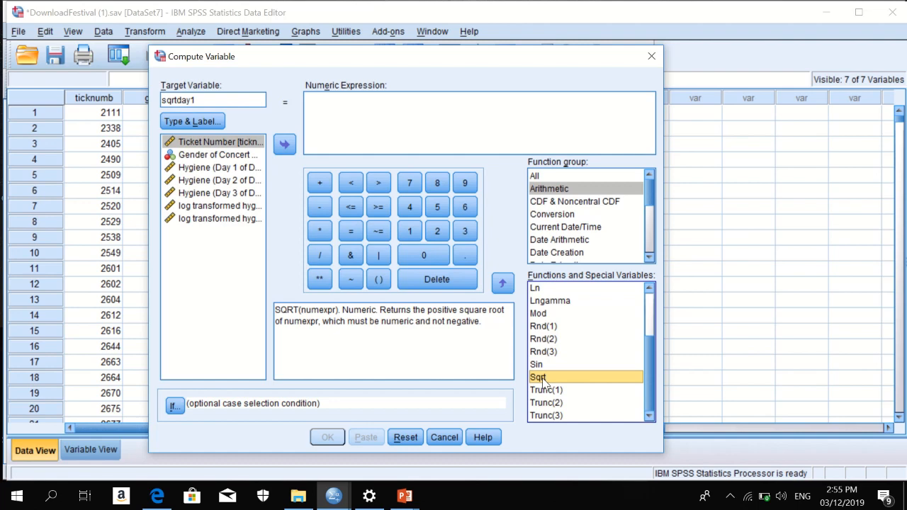
{"action": "left_click", "coordinate": [503, 284]}
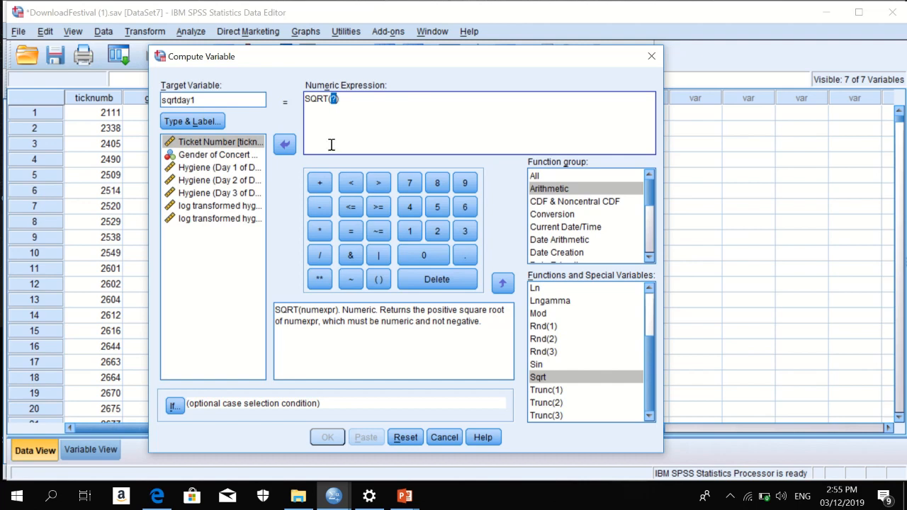
{"action": "type", "text": "day1"}
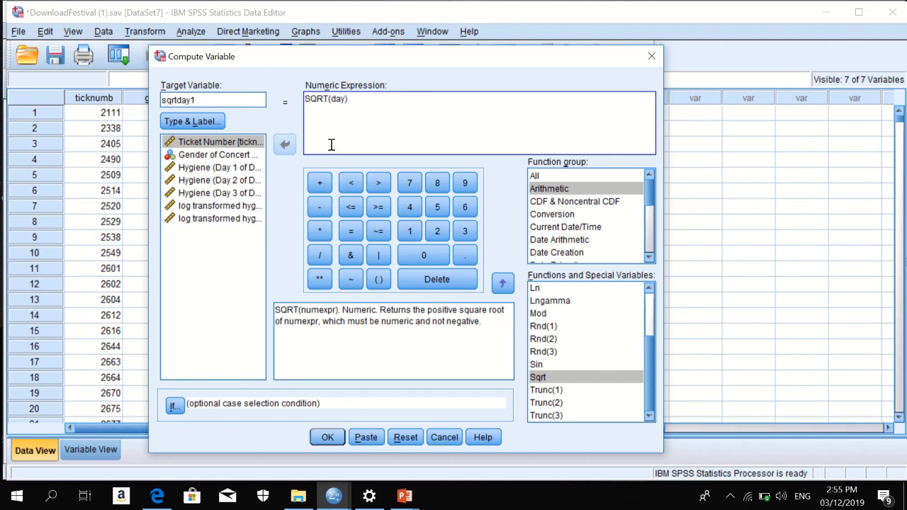
{"action": "left_click", "coordinate": [338, 443]}
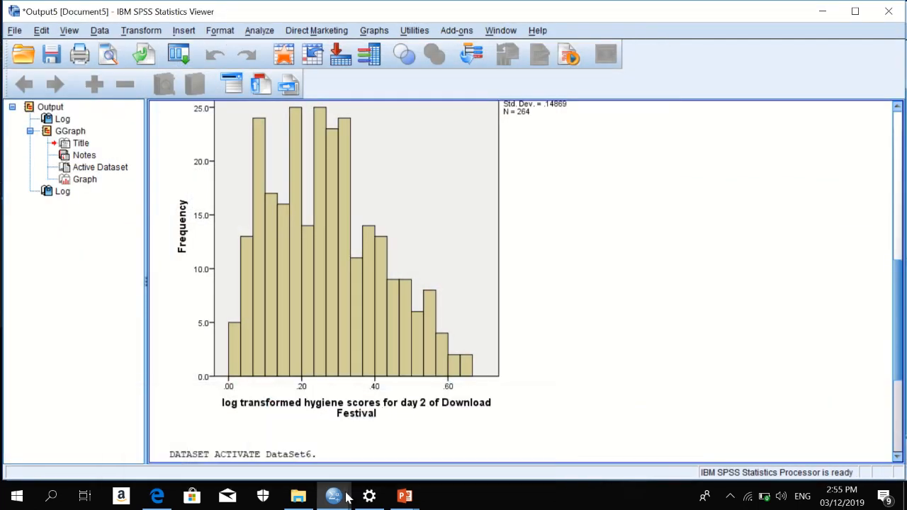
Switch back to the DownloadFestival (1).sav Data Editor to view the filled sqrtday1 column.
{"action": "mouse_move", "coordinate": [347, 498]}
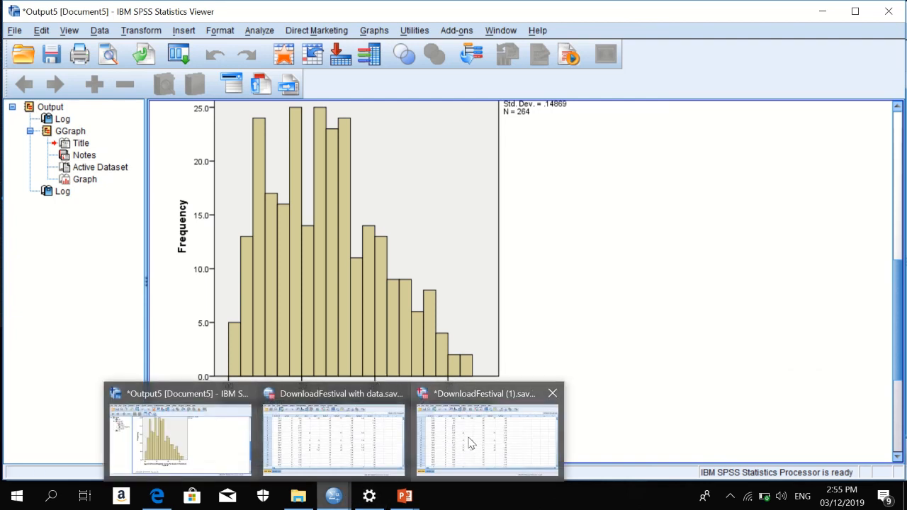
{"action": "left_click", "coordinate": [469, 439]}
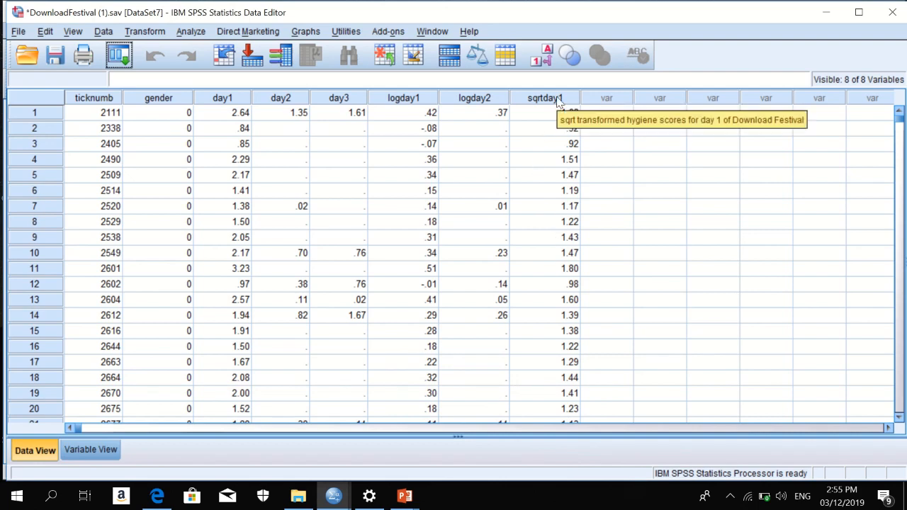
{"action": "mouse_move", "coordinate": [898, 124]}
{"action": "left_mouse_down"}
{"action": "mouse_move", "coordinate": [898, 422]}
{"action": "mouse_move", "coordinate": [902, 122]}
{"action": "left_mouse_up"}
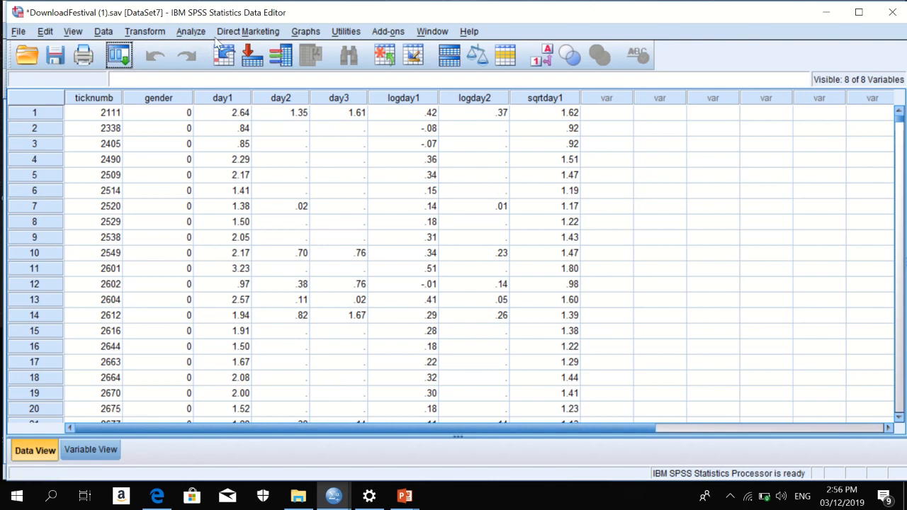
Reset Compute Variable and enter recday1 as the new target variable.
{"action": "left_click", "coordinate": [146, 32]}
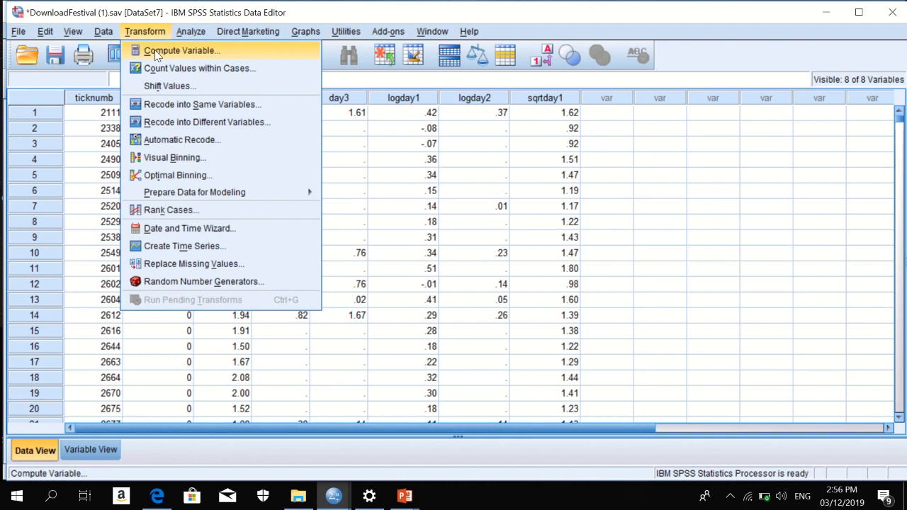
{"action": "left_click", "coordinate": [155, 50]}
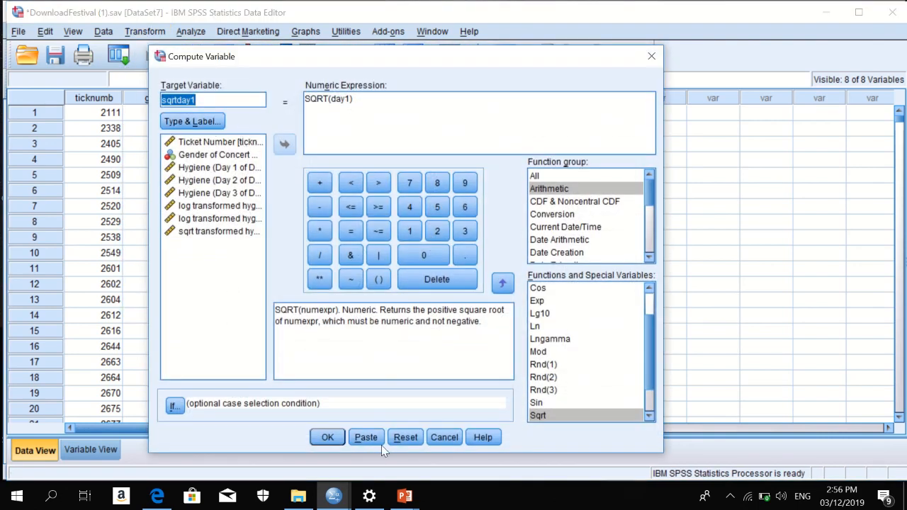
{"action": "left_click", "coordinate": [406, 437]}
{"action": "left_click", "coordinate": [198, 101]}
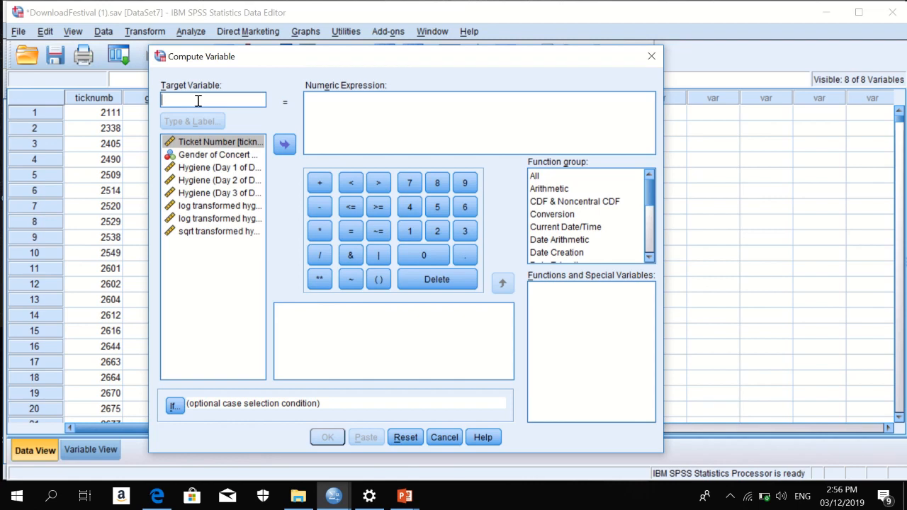
{"action": "type", "text": "recday1"}
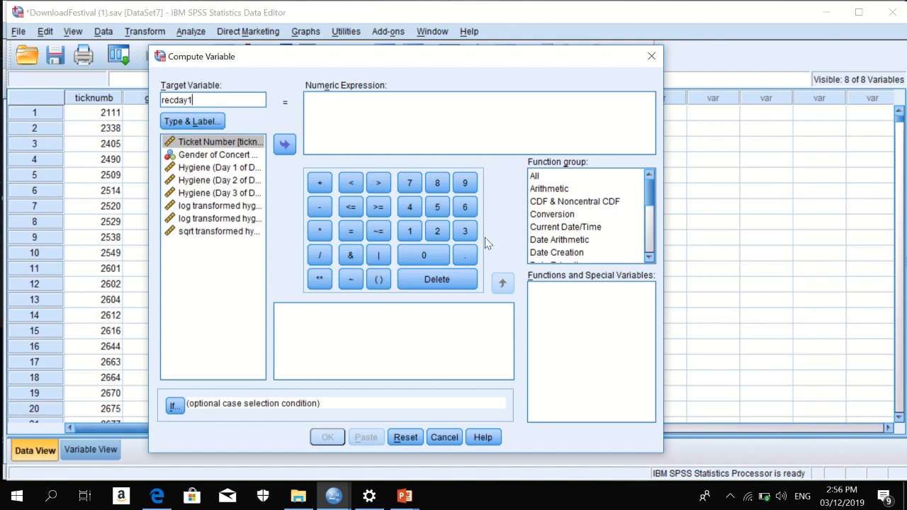
Build the recday1 expression 1 / day1 from the keypad and the day 1 hygiene variable.
{"action": "left_click", "coordinate": [411, 232]}
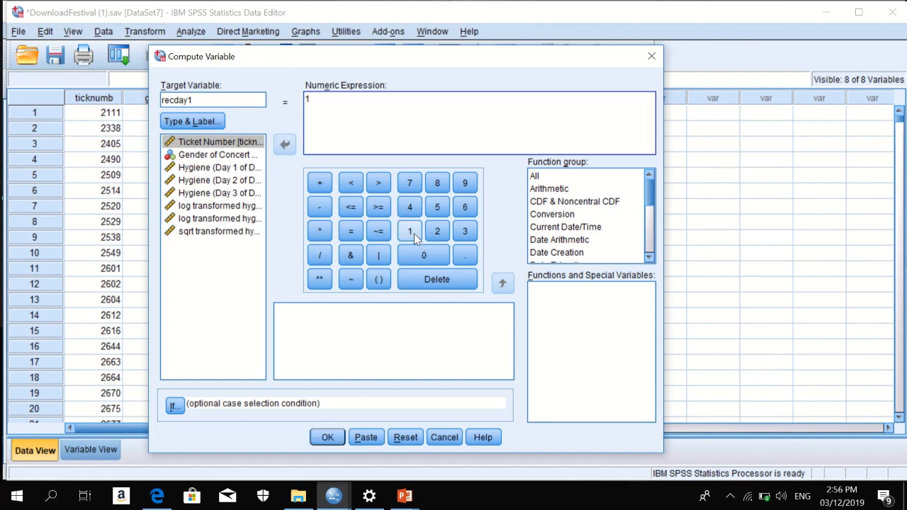
{"action": "left_click", "coordinate": [318, 256]}
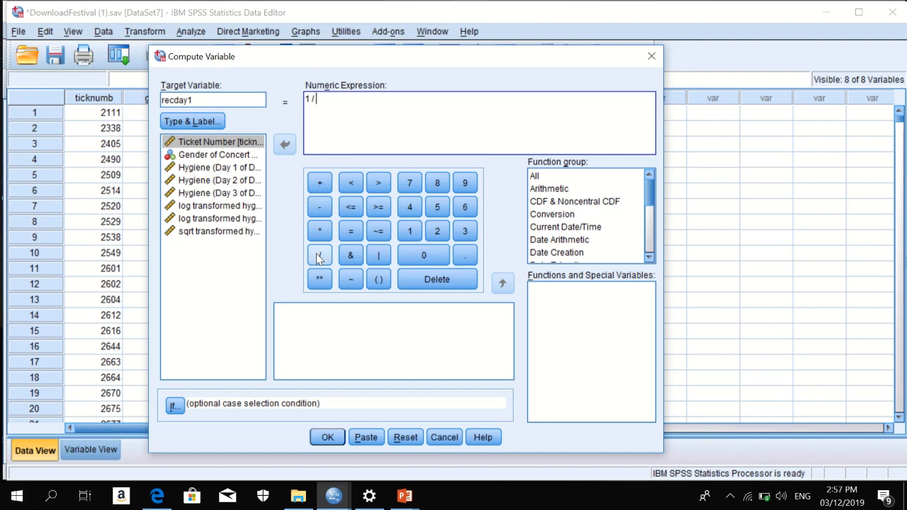
{"action": "left_click", "coordinate": [217, 173]}
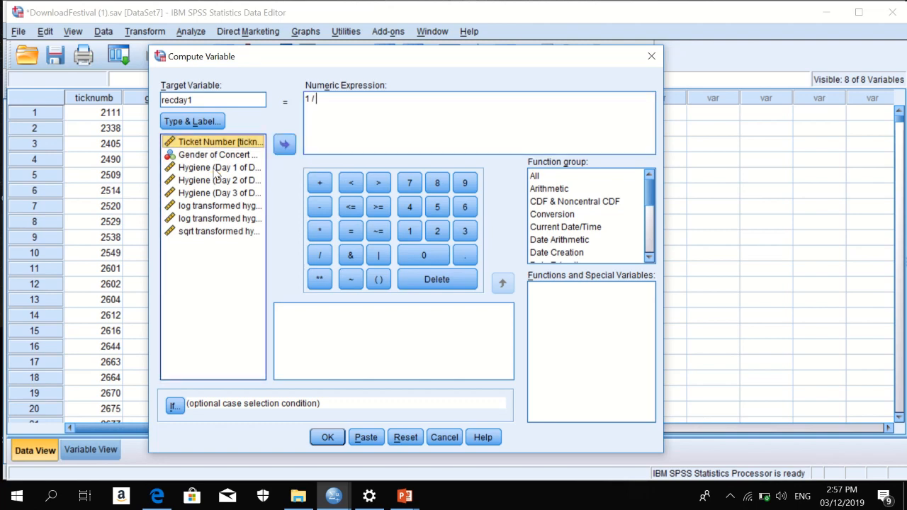
{"action": "left_click", "coordinate": [284, 144]}
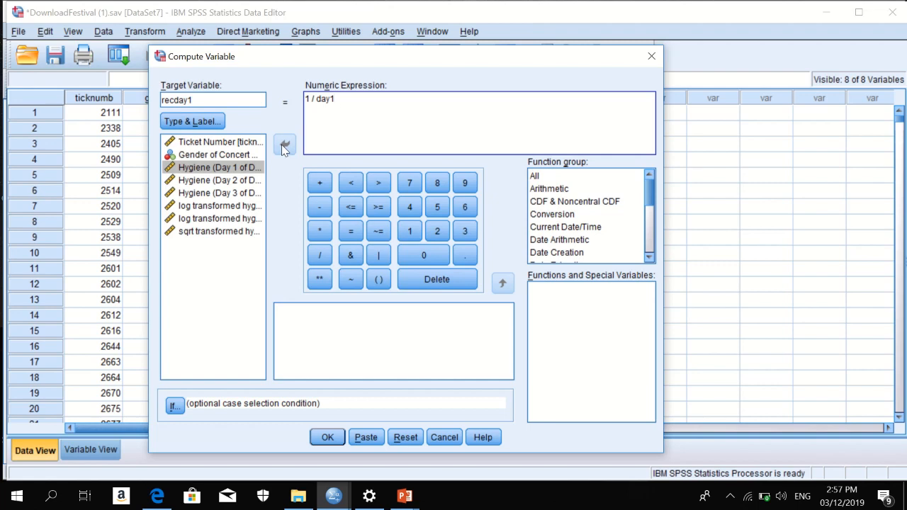
Run the reciprocal computation creating recday1, then bring DownloadFestival (1).sav back to show the new column.
{"action": "left_click", "coordinate": [327, 437]}
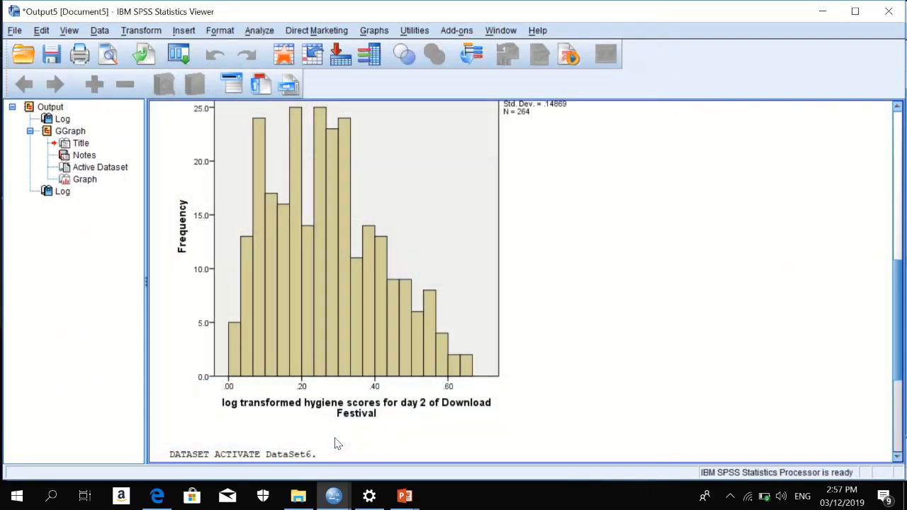
{"action": "mouse_move", "coordinate": [340, 504]}
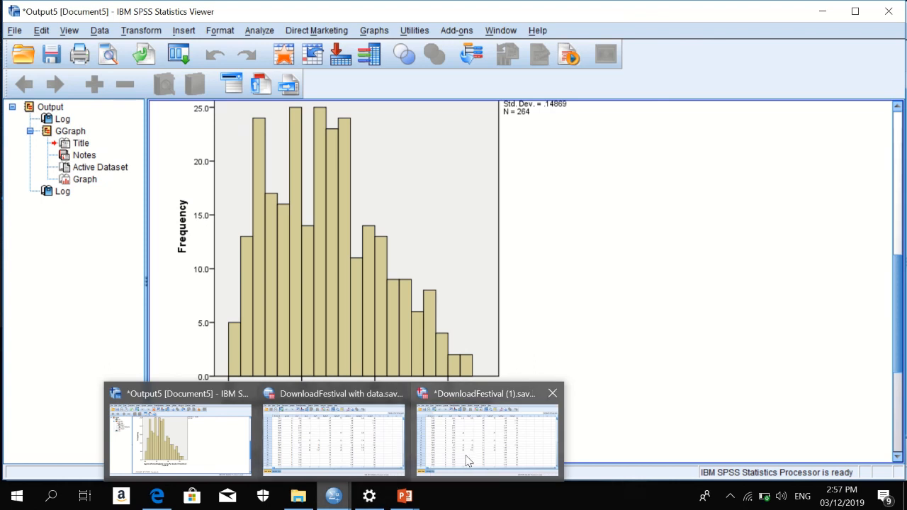
{"action": "mouse_move", "coordinate": [473, 459]}
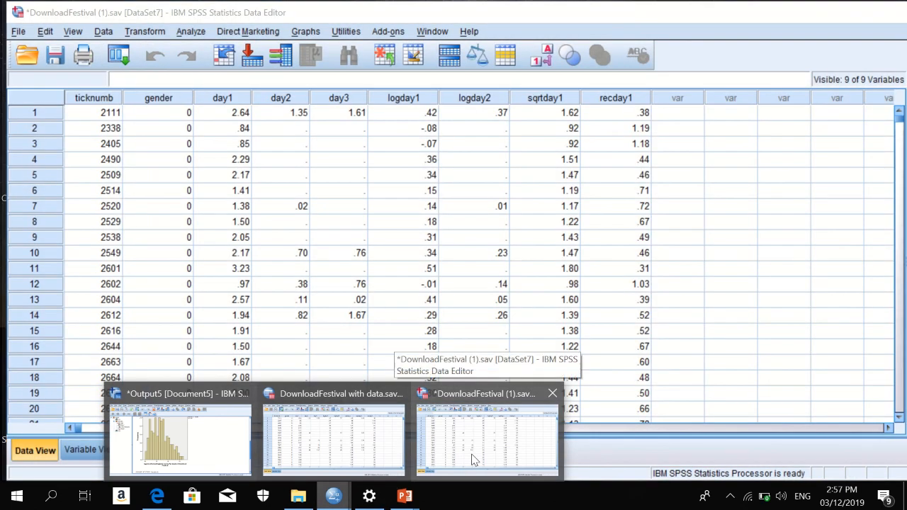
{"action": "left_click", "coordinate": [473, 459]}
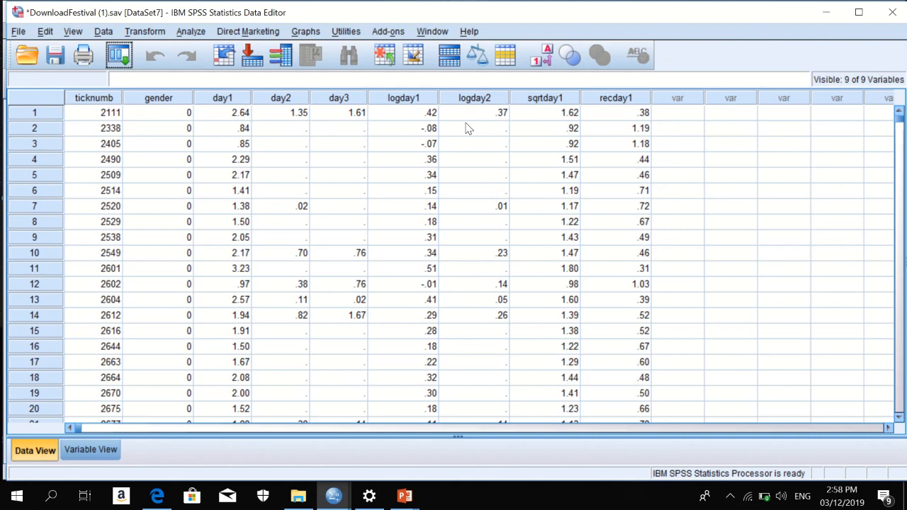
Build a simple histogram of logday2 on the X-axis with a normal curve overlaid in Chart Builder.
{"action": "left_click", "coordinate": [308, 32]}
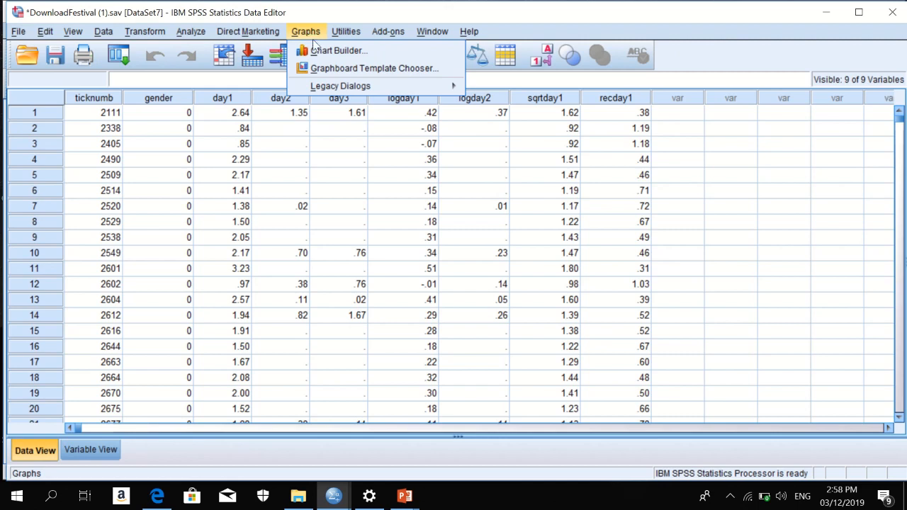
{"action": "left_click", "coordinate": [320, 52]}
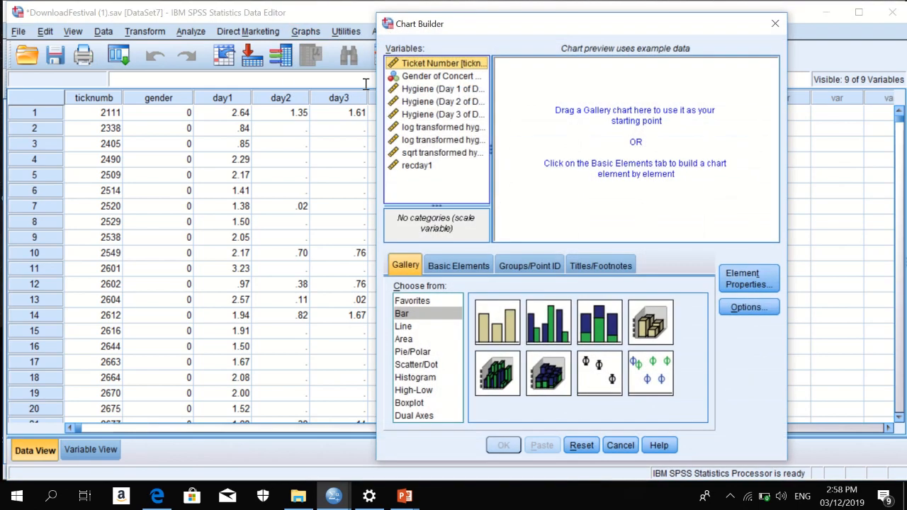
{"action": "left_click", "coordinate": [418, 378]}
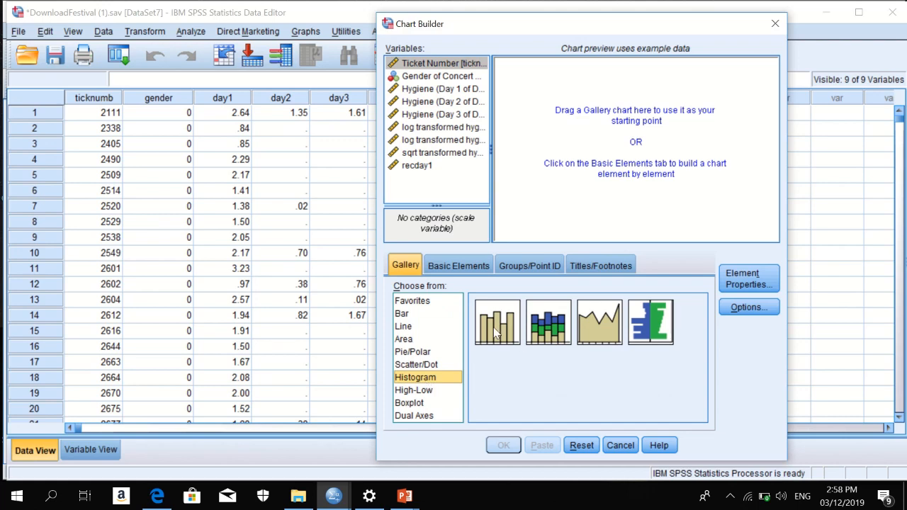
{"action": "left_click_drag", "start_coordinate": [496, 333], "coordinate": [614, 154]}
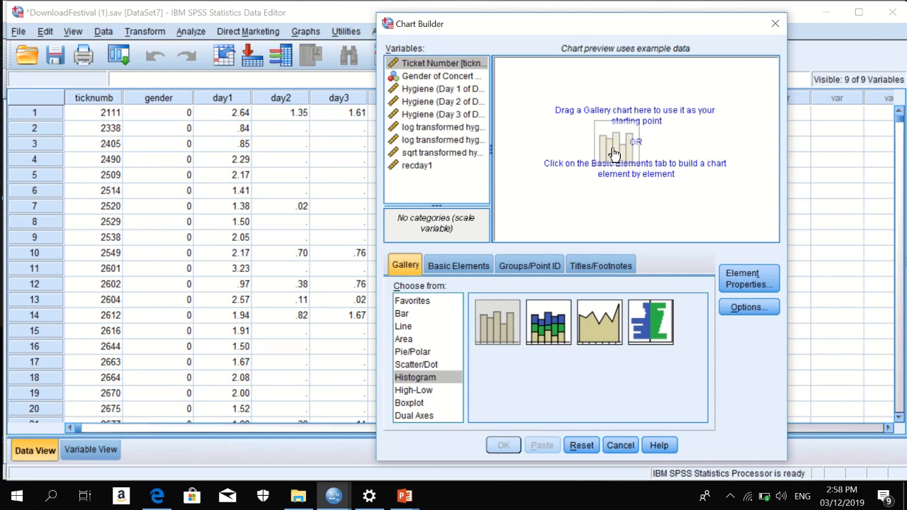
{"action": "left_click_drag", "start_coordinate": [613, 155], "coordinate": [613, 154]}
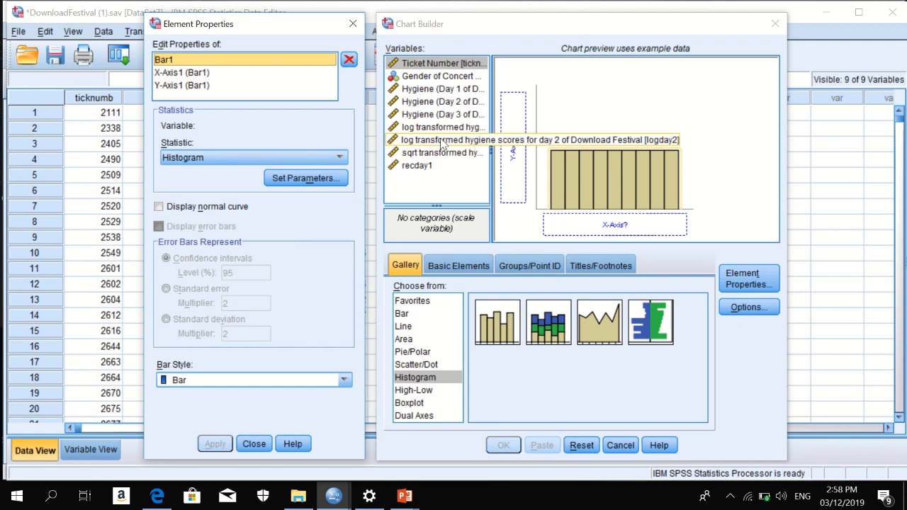
{"action": "left_click", "coordinate": [442, 140]}
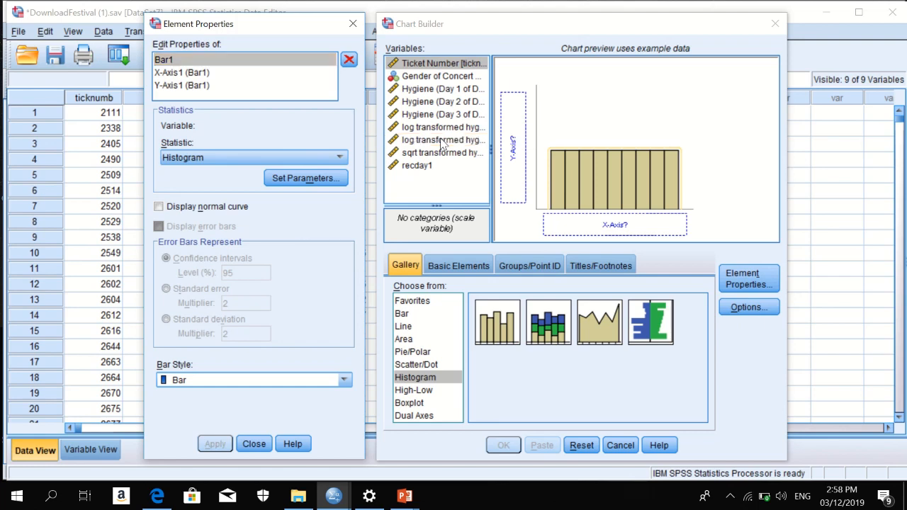
{"action": "left_click_drag", "start_coordinate": [442, 140], "coordinate": [575, 227]}
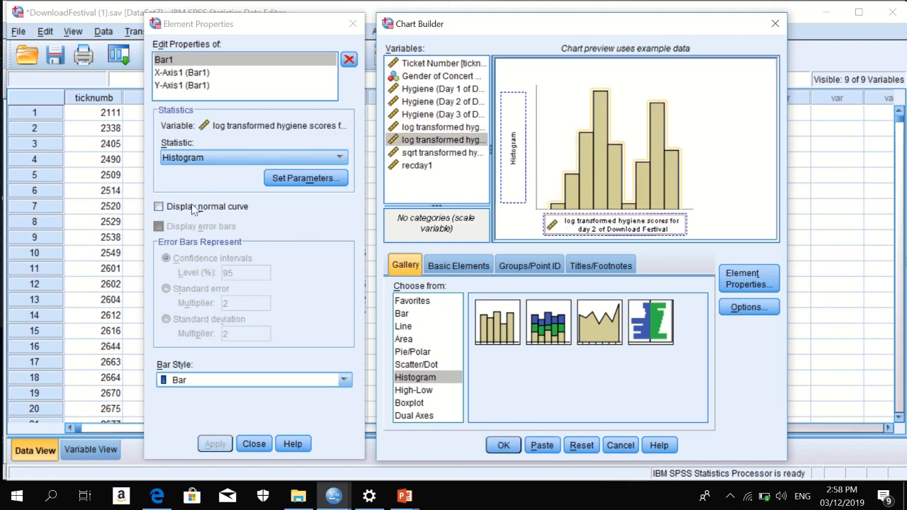
{"action": "left_click", "coordinate": [159, 207]}
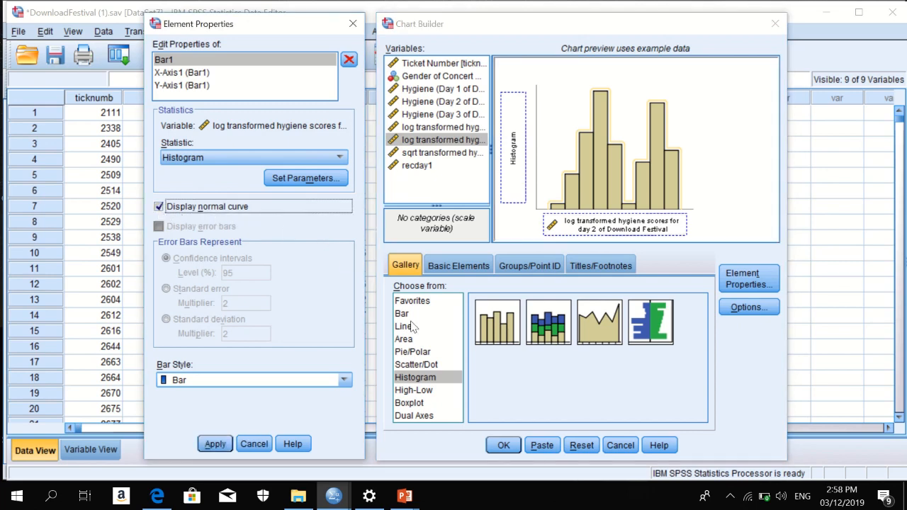
{"action": "left_click", "coordinate": [504, 446]}
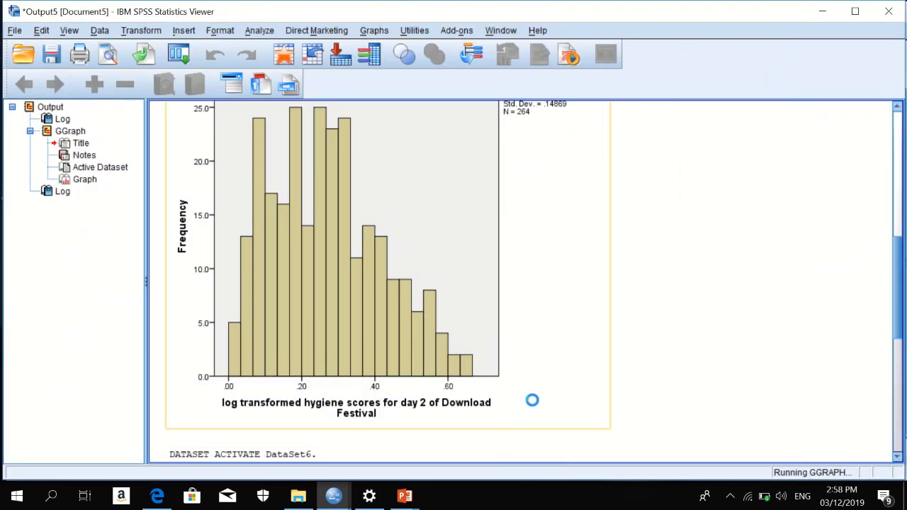
{"action": "scroll", "coordinate": [533, 364], "scroll_direction": "down", "scroll_amount": 5}
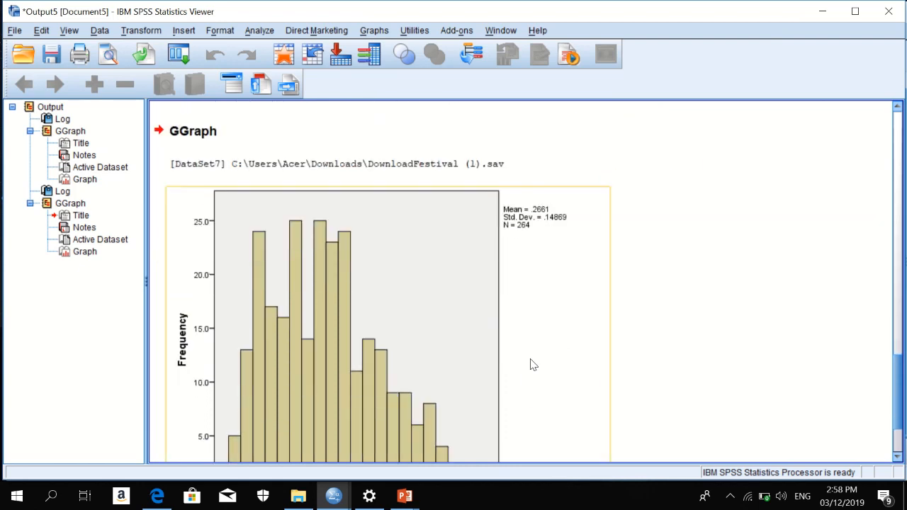
{"action": "left_click_drag", "start_coordinate": [896, 395], "coordinate": [901, 437]}
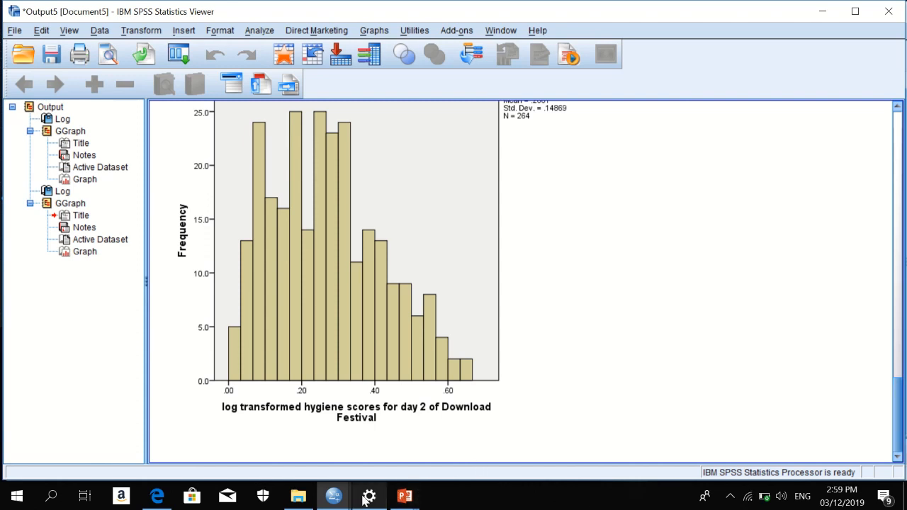
{"action": "mouse_move", "coordinate": [339, 499]}
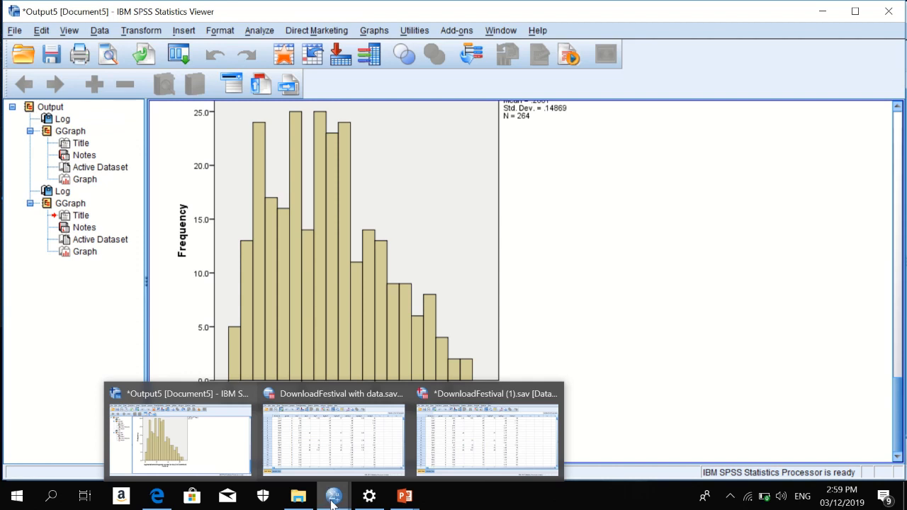
Start the ASSUMPTIONS FINAL FINAL NA JUD 6 slide show and advance to the Figure 5.3 hygiene histograms.
{"action": "mouse_move", "coordinate": [406, 500]}
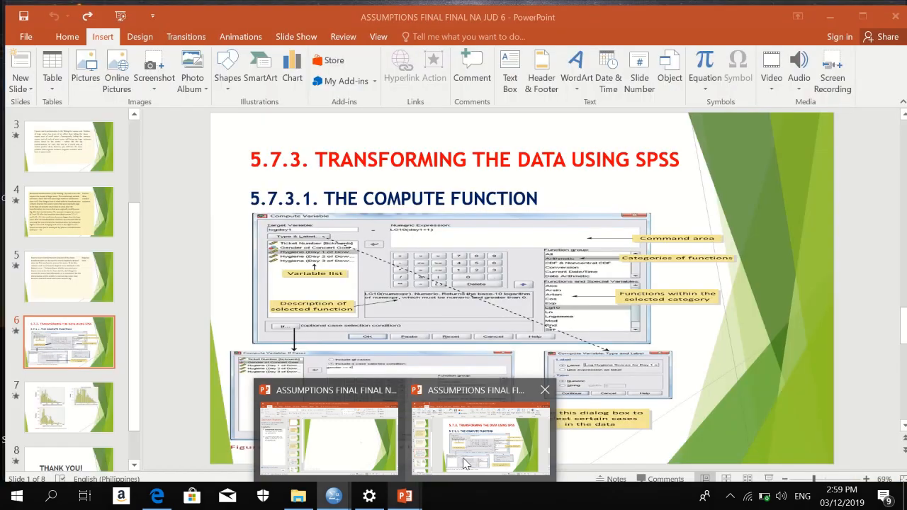
{"action": "left_click", "coordinate": [464, 462]}
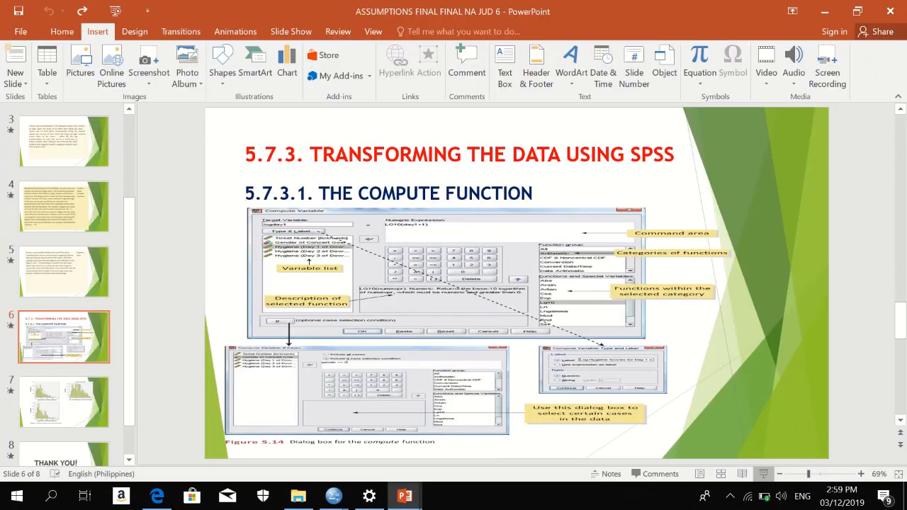
{"action": "left_click", "coordinate": [763, 473]}
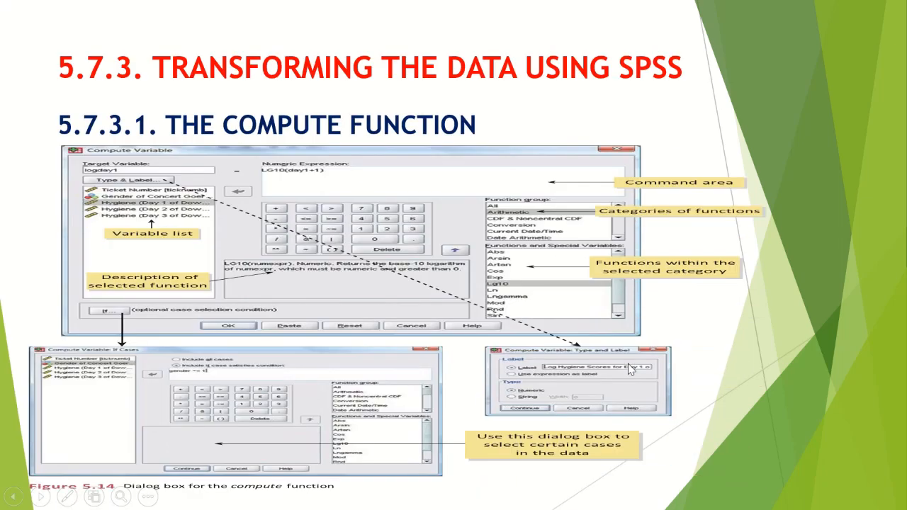
{"action": "left_click", "coordinate": [629, 365]}
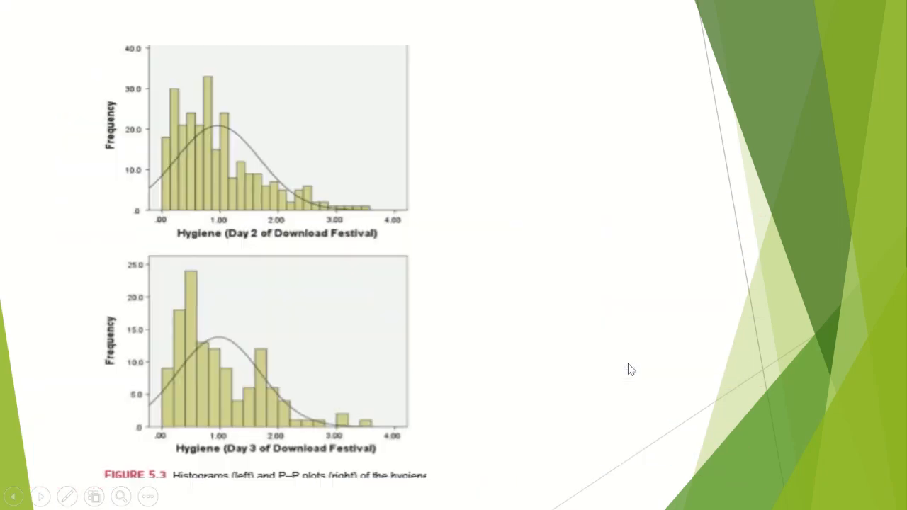